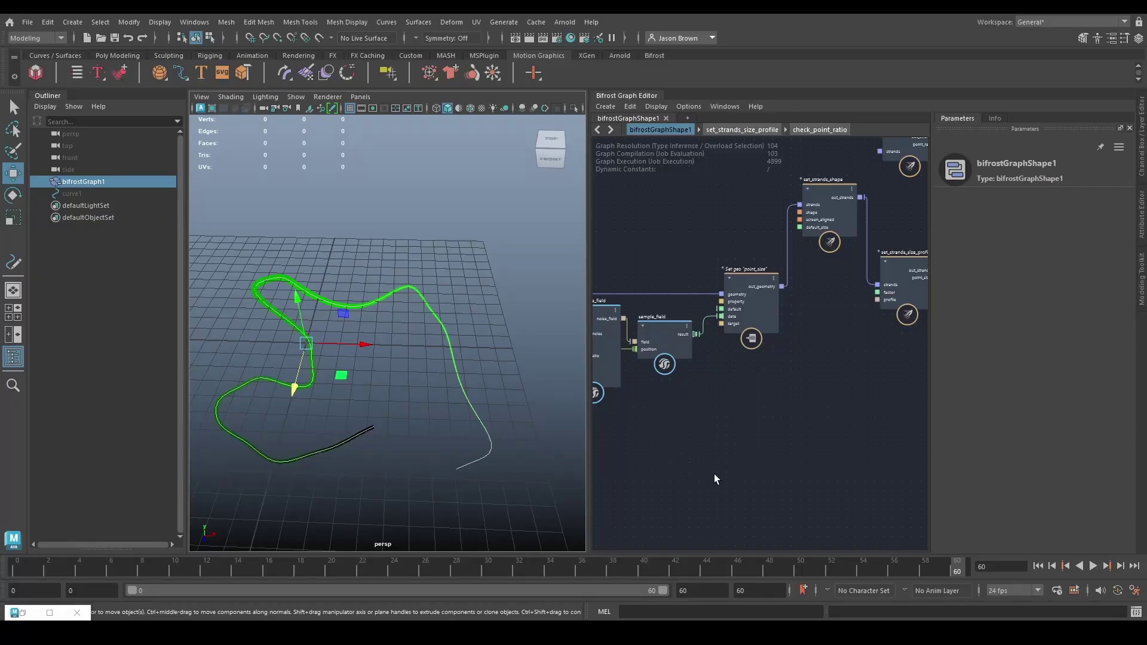
- Review the node chain from set_strands_shape through assign_diagnostic_material to the output node
{"action": "middle_click_drag", "start_coordinate": [770, 439], "coordinate": [795, 511]}
{"action": "left_click", "coordinate": [764, 292]}
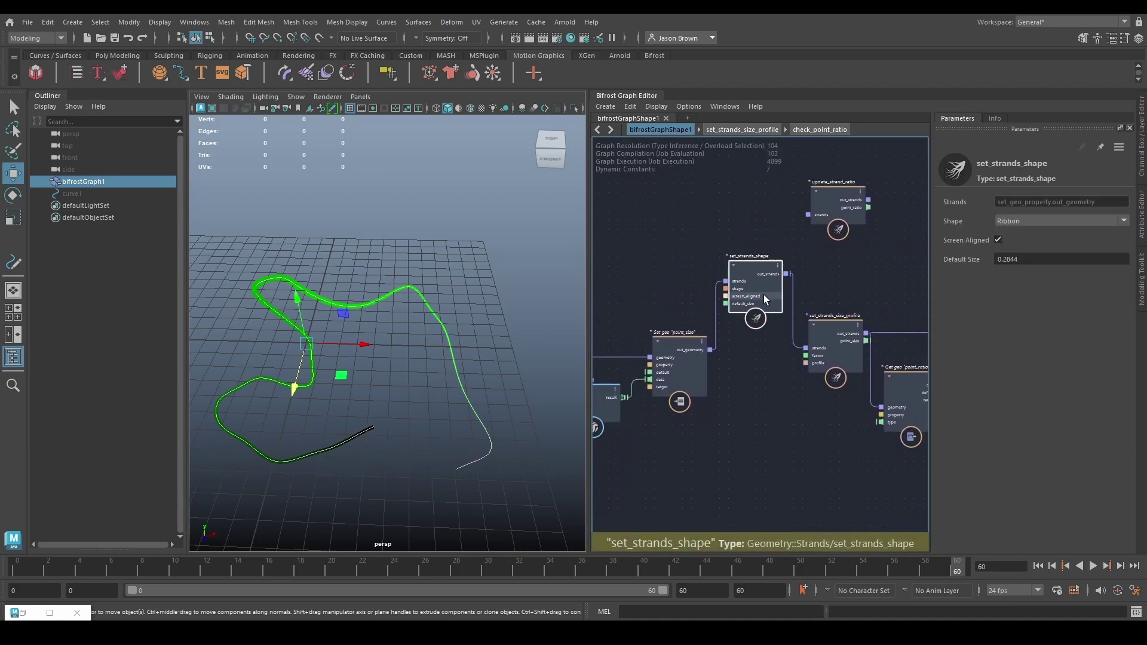
{"action": "middle_click_drag", "start_coordinate": [764, 426], "coordinate": [627, 320]}
{"action": "middle_click_drag", "start_coordinate": [738, 370], "coordinate": [671, 469]}
{"action": "middle_click_drag", "start_coordinate": [890, 492], "coordinate": [652, 479]}
{"action": "middle_click_drag", "start_coordinate": [746, 437], "coordinate": [684, 466]}
{"action": "left_click", "coordinate": [709, 361]}
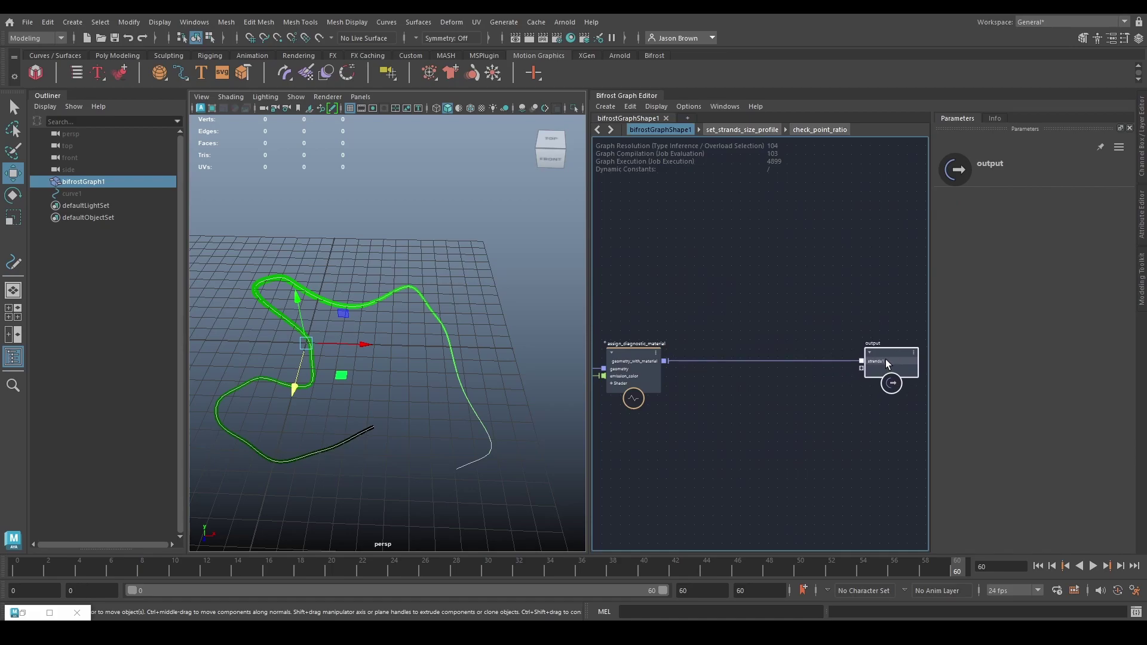
{"action": "middle_click_drag", "start_coordinate": [758, 442], "coordinate": [790, 422]}
{"action": "middle_click_drag", "start_coordinate": [622, 423], "coordinate": [909, 421]}
{"action": "scroll", "coordinate": [767, 376], "scroll_direction": "up", "scroll_amount": 3}
{"action": "middle_click_drag", "start_coordinate": [744, 383], "coordinate": [830, 364]}
- Replace the profile curve of set_strands_size_profile with a linear ramp and set its first point's value to 1
{"action": "left_click", "coordinate": [684, 350]}
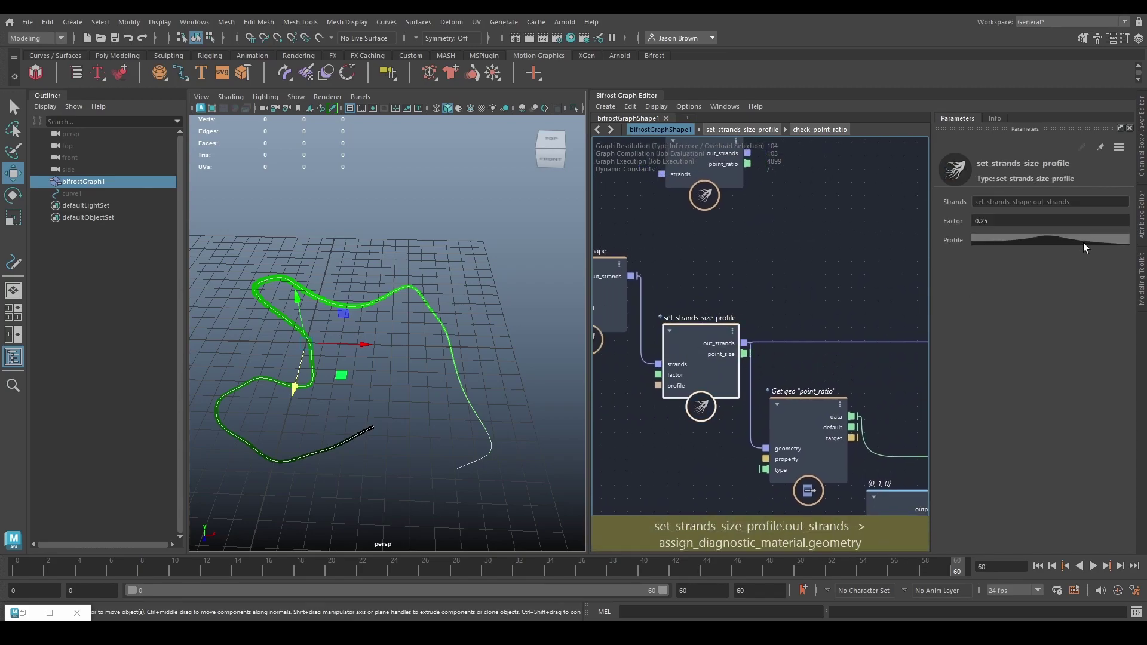
{"action": "left_click", "coordinate": [1034, 241]}
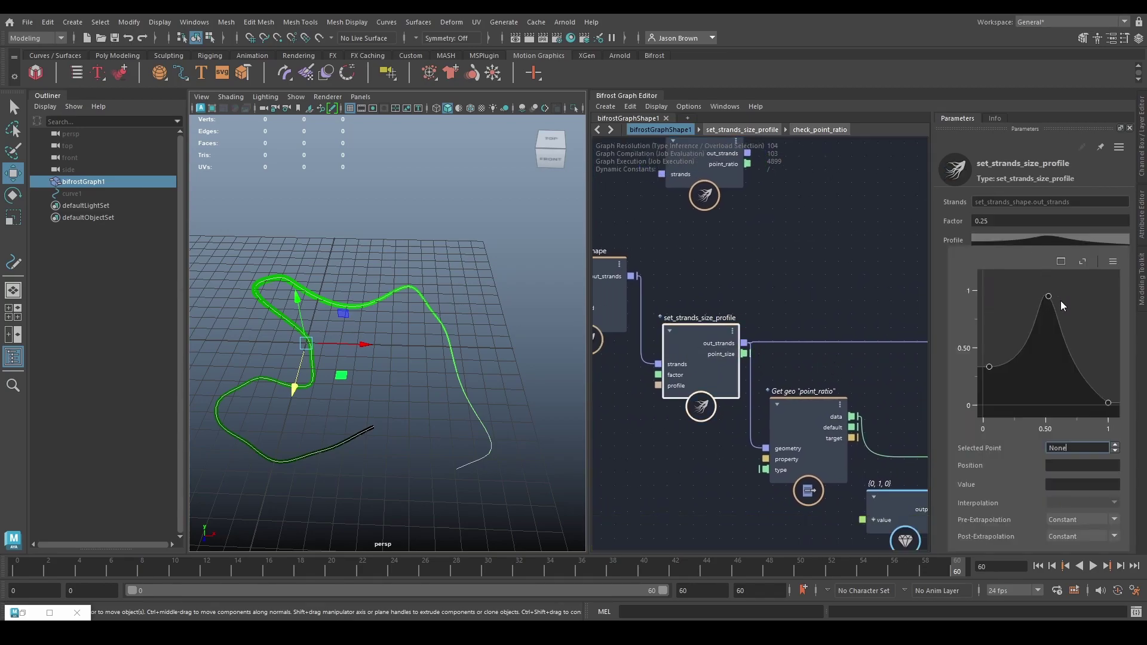
{"action": "left_click", "coordinate": [1112, 263]}
{"action": "mouse_move", "coordinate": [1043, 289]}
{"action": "left_click", "coordinate": [1007, 338]}
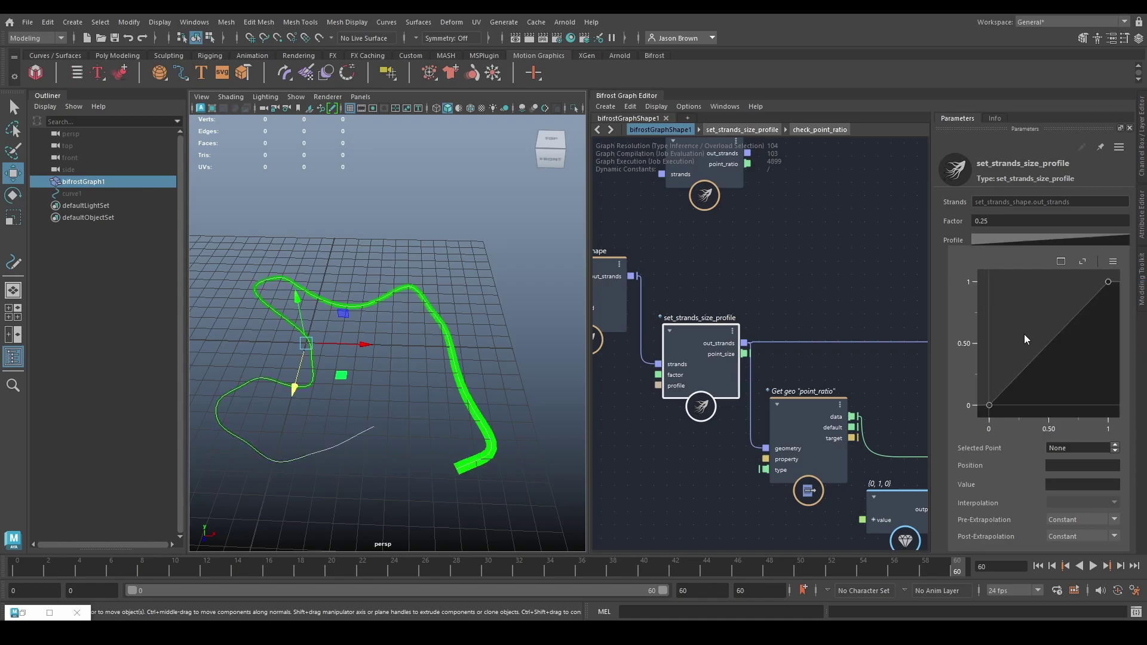
{"action": "left_click", "coordinate": [989, 405]}
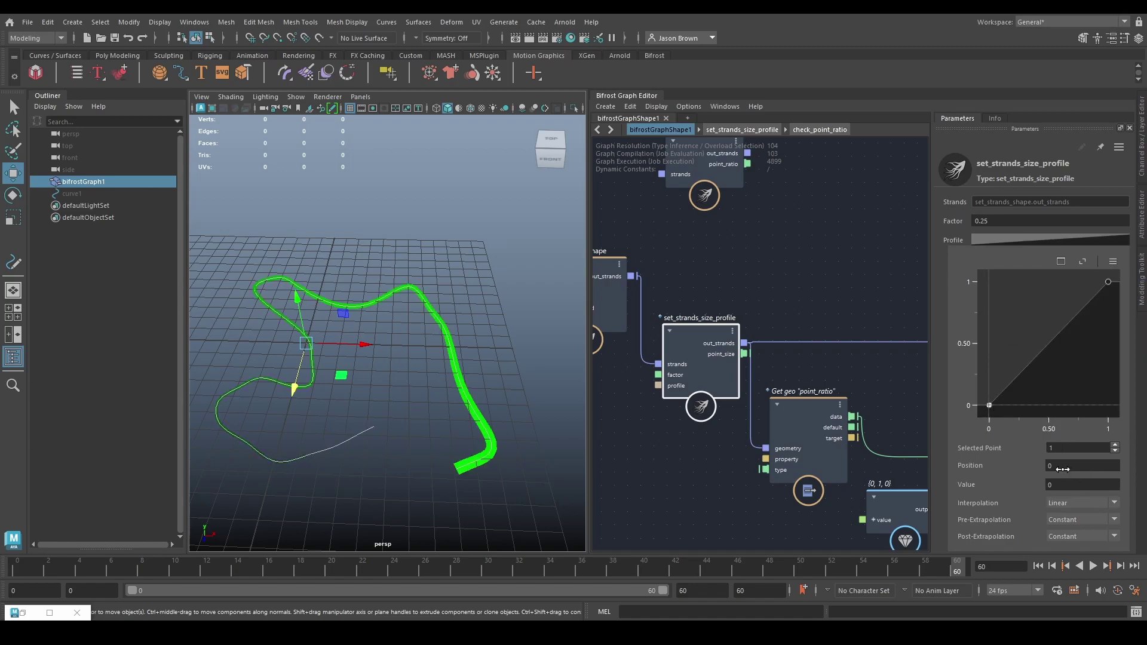
{"action": "key", "text": "Return"}
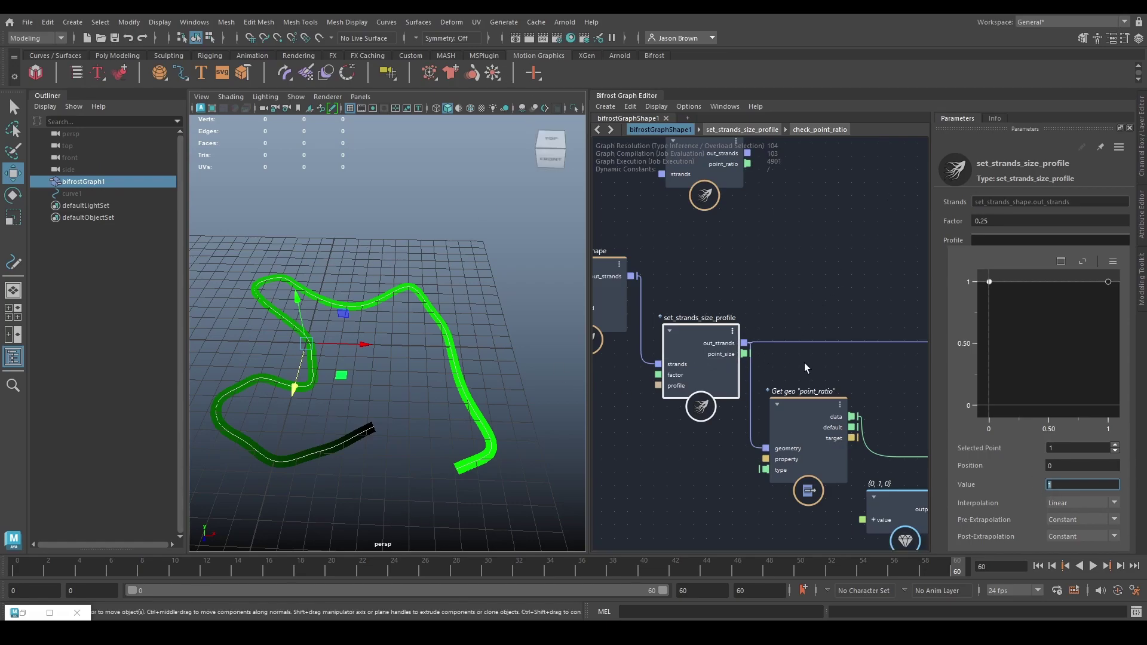
- Set the factor of set_strands_size_profile to 0.05
{"action": "left_click", "coordinate": [696, 356]}
{"action": "left_click", "coordinate": [995, 221]}
{"action": "type", "text": "0.05"}
{"action": "key", "text": "Return"}
- Change the viewport background to solid grey and widen the graph editor beside the viewport
{"action": "right_click_drag", "start_coordinate": [364, 450], "coordinate": [466, 414], "text": "alt"}
{"action": "left_click_drag", "start_coordinate": [467, 414], "coordinate": [471, 454], "text": "alt"}
{"action": "middle_click_drag", "start_coordinate": [471, 454], "coordinate": [469, 441], "text": "alt"}
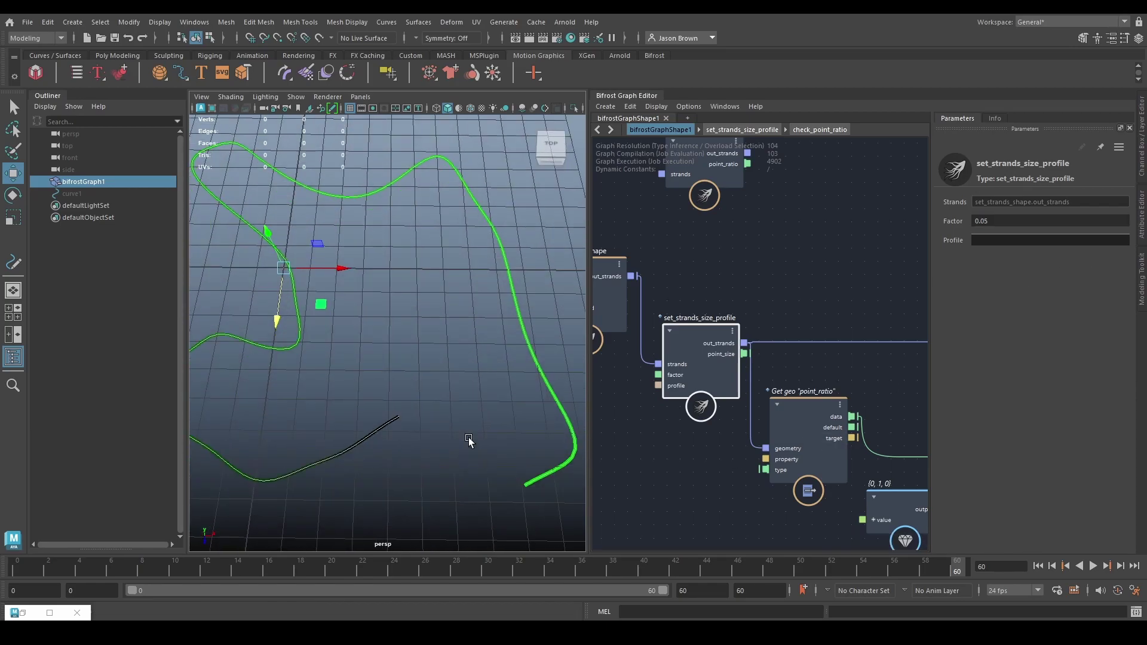
{"action": "right_click_drag", "start_coordinate": [469, 442], "coordinate": [421, 430], "text": "alt"}
{"action": "key", "text": "alt+b"}
{"action": "key", "text": "alt+b"}
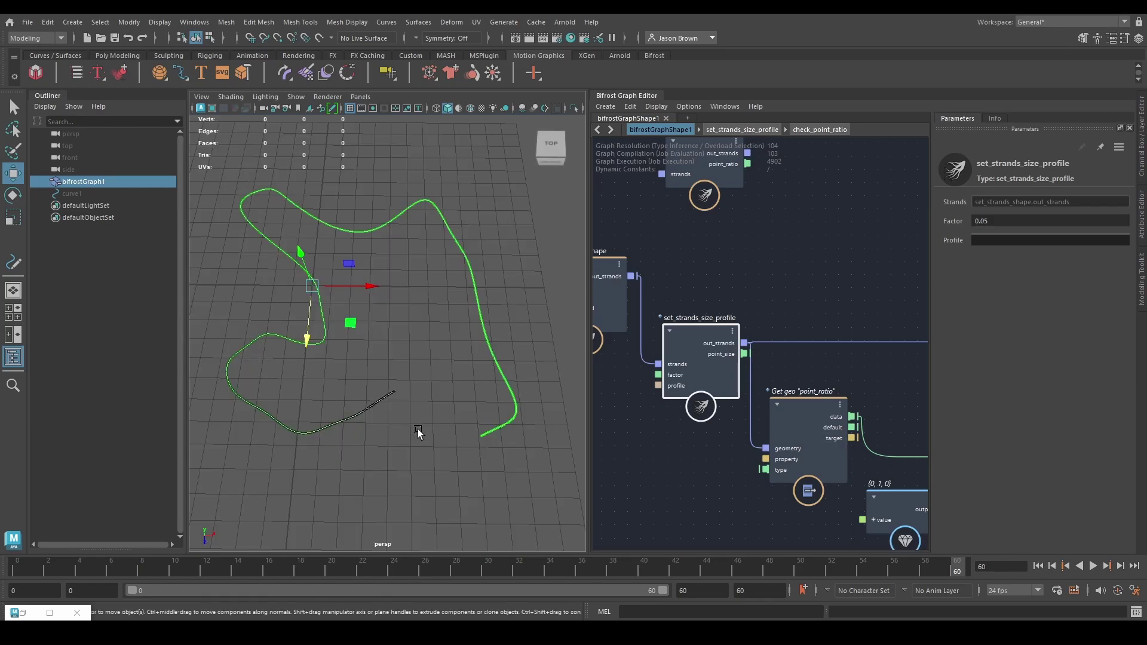
{"action": "mouse_move", "coordinate": [414, 440]}
{"action": "left_mouse_down", "text": "alt"}
{"action": "mouse_move", "coordinate": [405, 456]}
{"action": "mouse_move", "coordinate": [417, 453]}
{"action": "left_mouse_up", "text": "alt"}
{"action": "middle_click_drag", "start_coordinate": [683, 481], "coordinate": [622, 487], "text": "alt"}
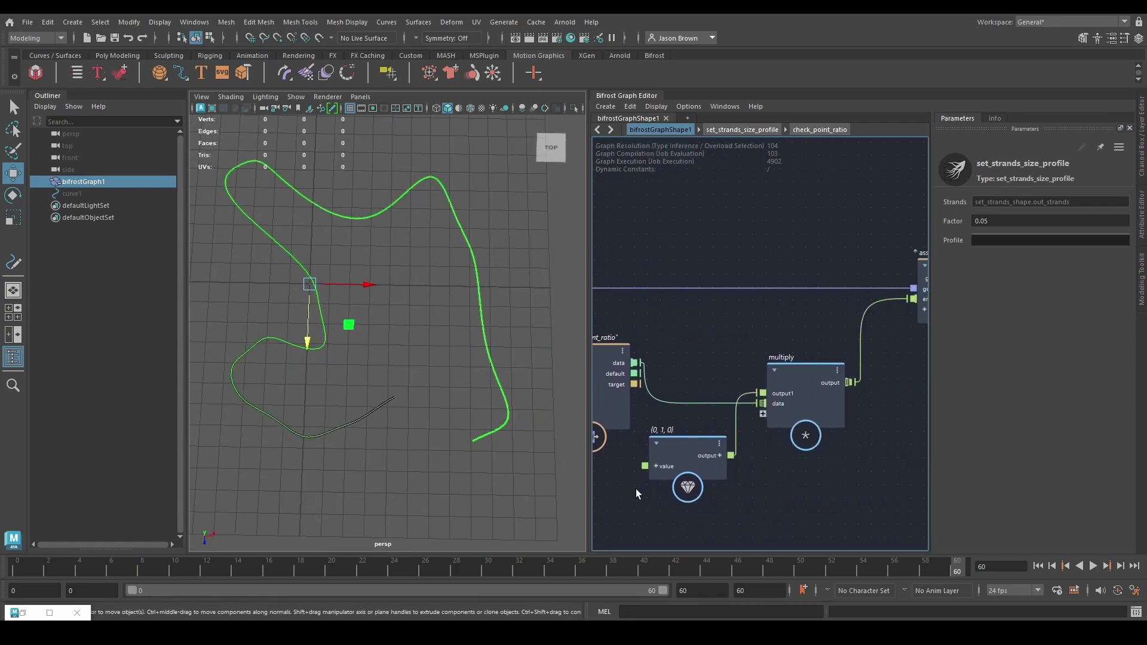
{"action": "middle_click_drag", "start_coordinate": [808, 432], "coordinate": [771, 442], "text": "alt"}
{"action": "left_click_drag", "start_coordinate": [589, 492], "coordinate": [545, 491]}
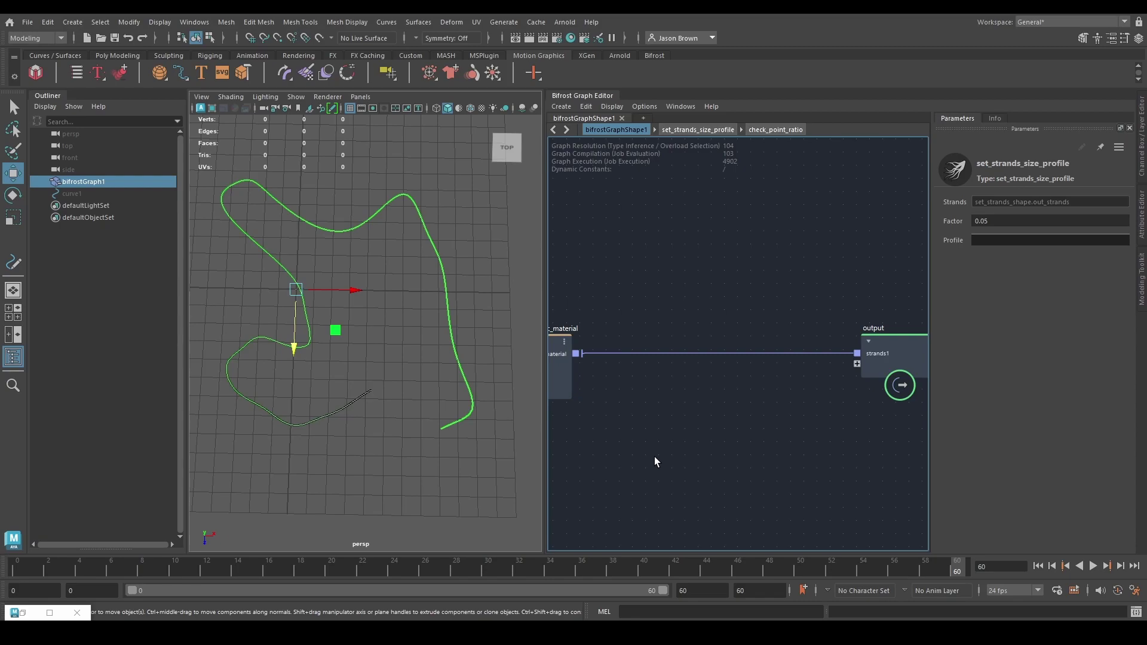
{"action": "key", "text": "Tab"}
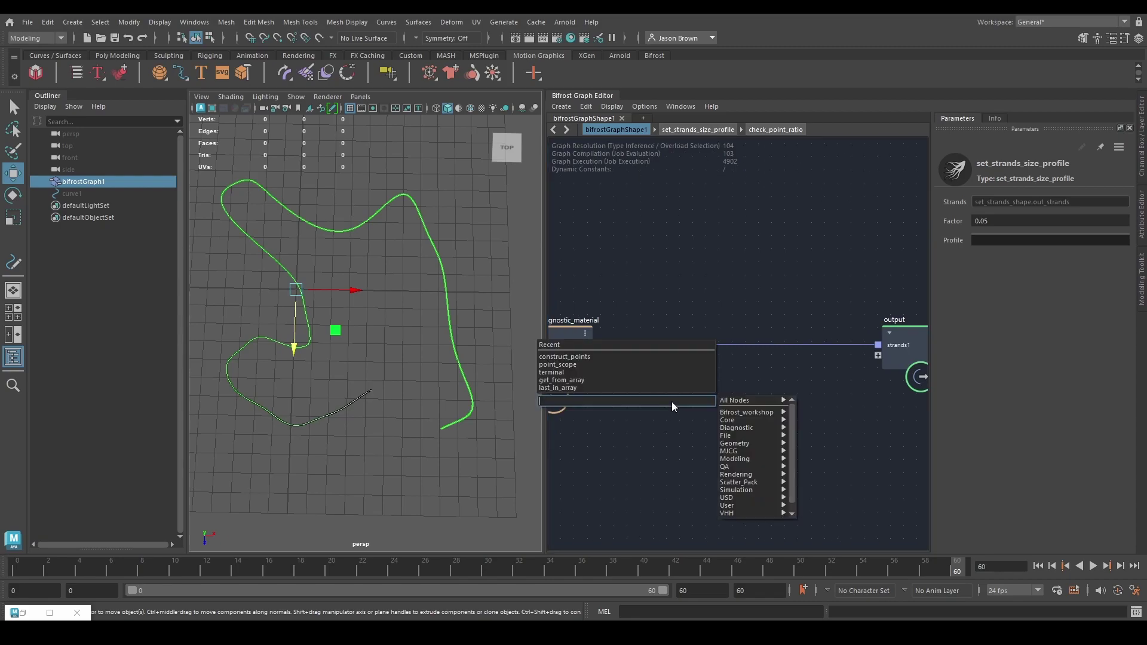
{"action": "type", "text": "up"}
{"action": "key", "text": "Escape"}
- Inspect the strand properties on the connection into the output node, including point_tangent, and remove the watchpoint
{"action": "left_click", "coordinate": [654, 333]}
{"action": "right_click_drag", "start_coordinate": [656, 345], "coordinate": [698, 398]}
{"action": "middle_click_drag", "start_coordinate": [718, 398], "coordinate": [690, 378], "text": "alt"}
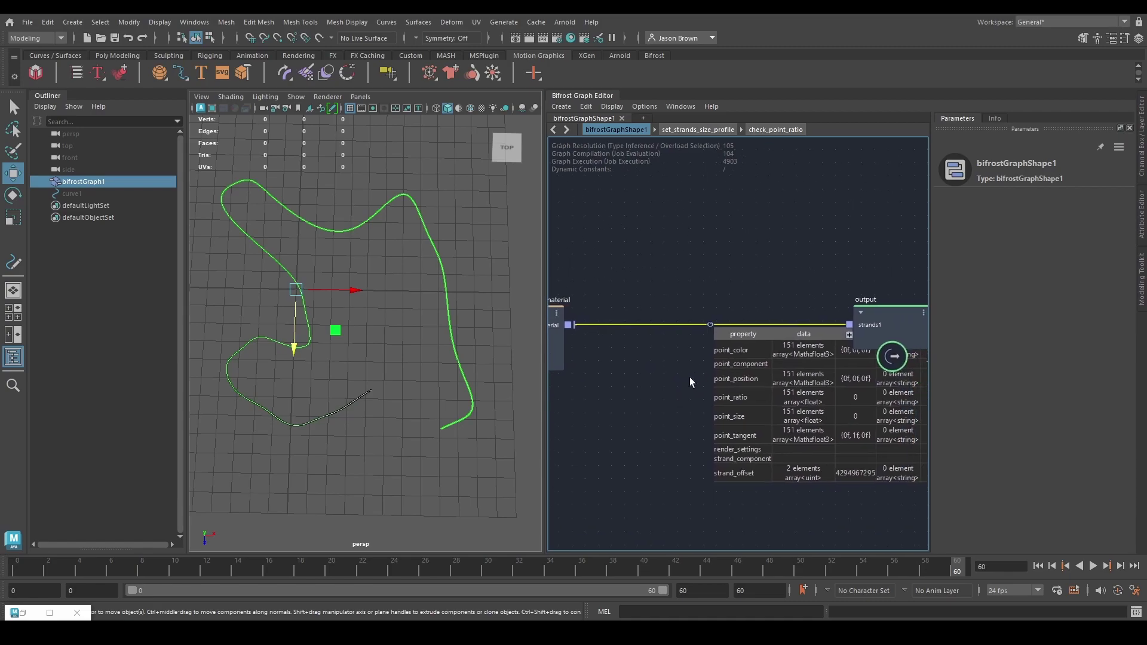
{"action": "left_click", "coordinate": [748, 439]}
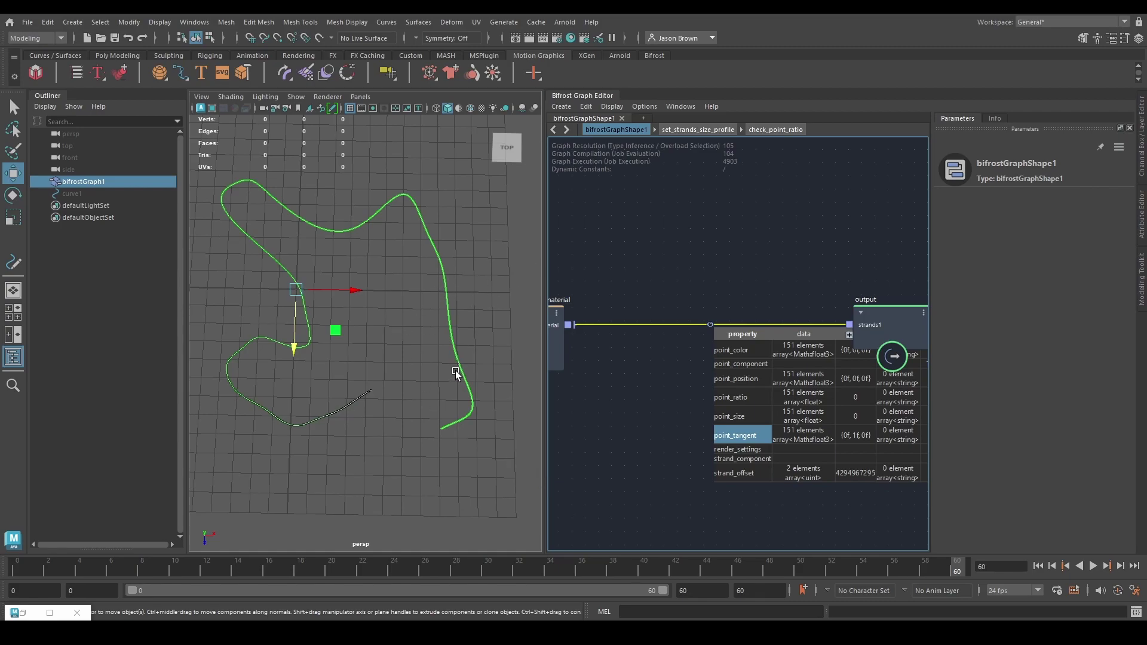
{"action": "key", "text": "w"}
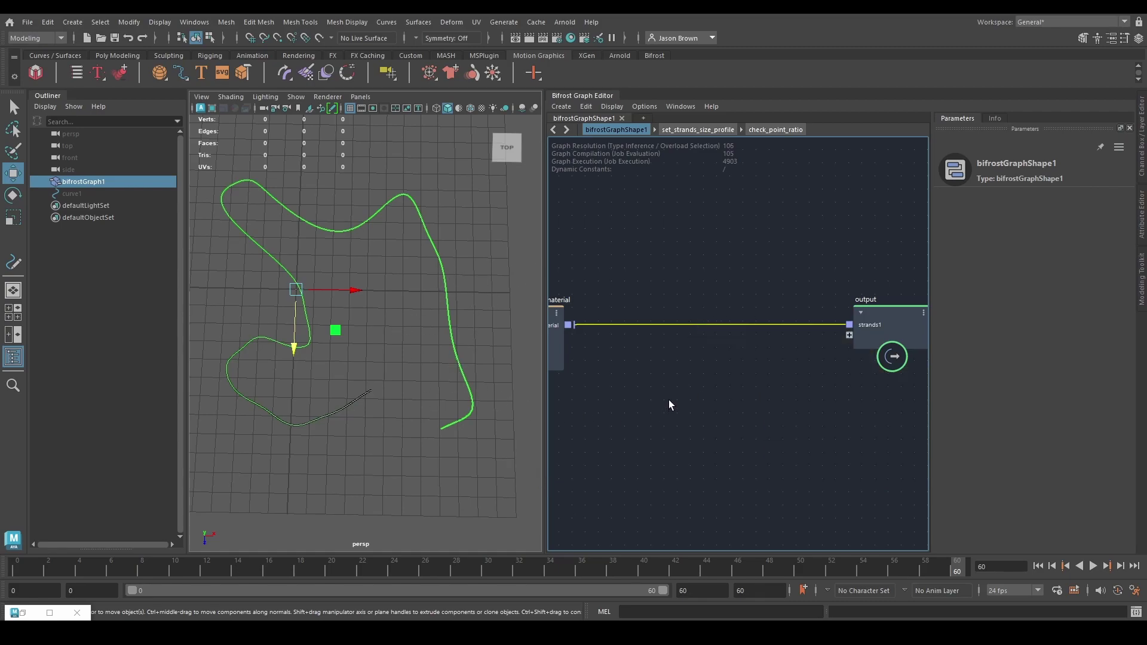
{"action": "middle_click_drag", "start_coordinate": [668, 402], "coordinate": [678, 413]}
{"action": "left_click_drag", "start_coordinate": [580, 329], "coordinate": [622, 399]}
{"action": "left_click", "coordinate": [620, 429]}
{"action": "left_click", "coordinate": [661, 420]}
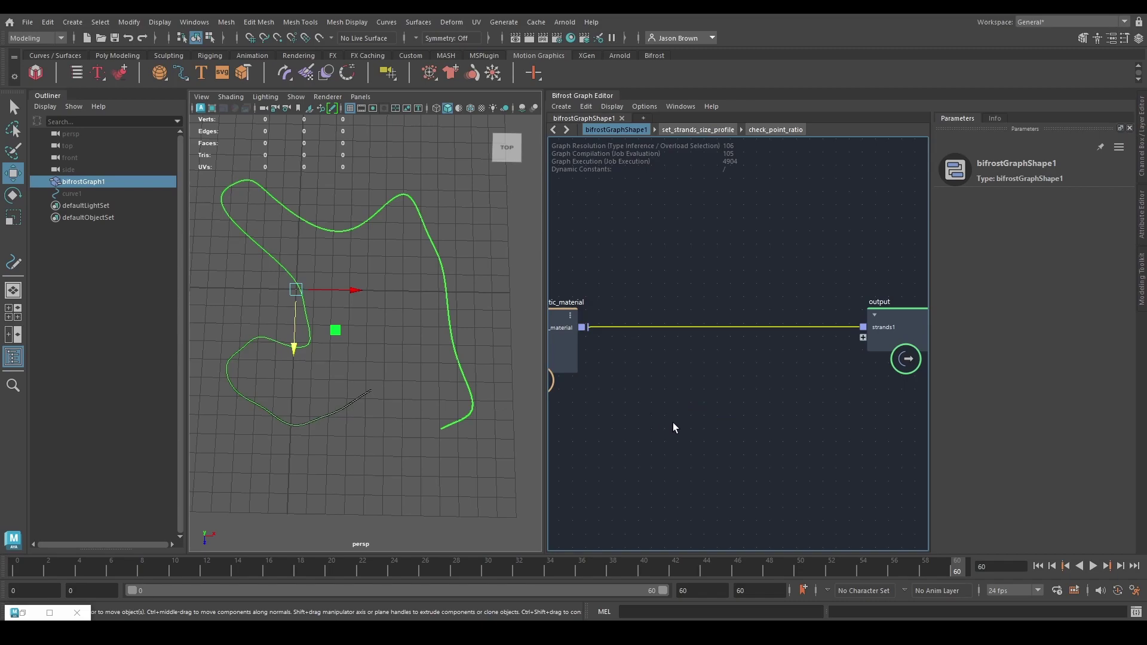
- Add an update_strands_basis node fed by the geometry_with_material output of assign_diagnostic_material
{"action": "middle_click_drag", "start_coordinate": [616, 394], "coordinate": [607, 411]}
{"action": "left_click", "coordinate": [596, 365]}
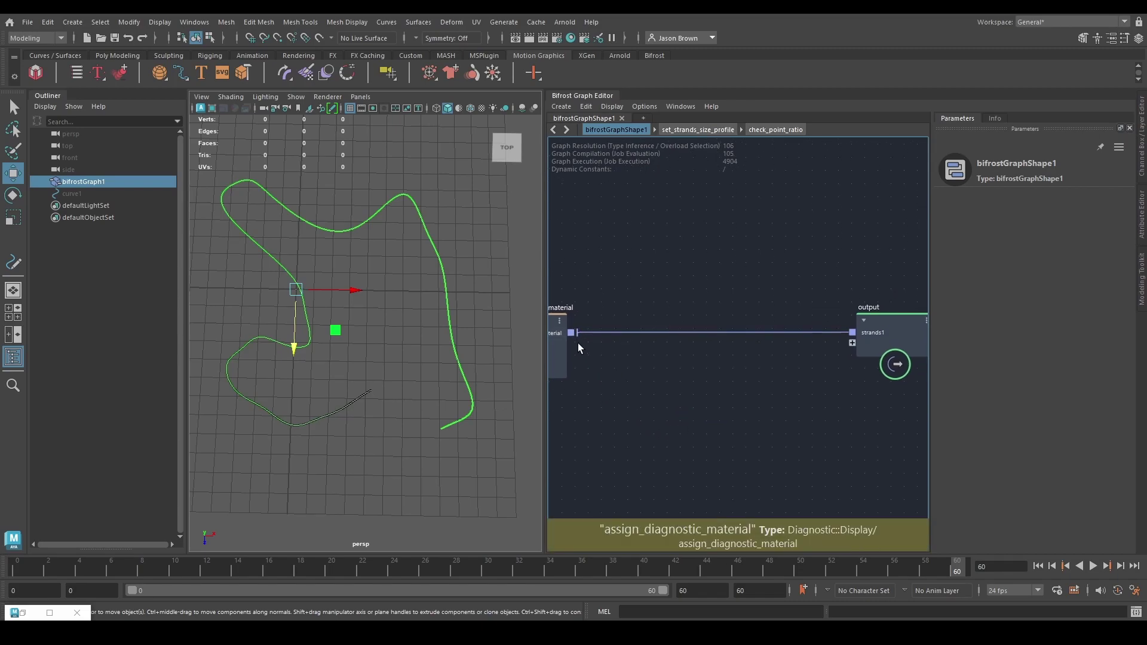
{"action": "left_click_drag", "start_coordinate": [580, 333], "coordinate": [615, 420]}
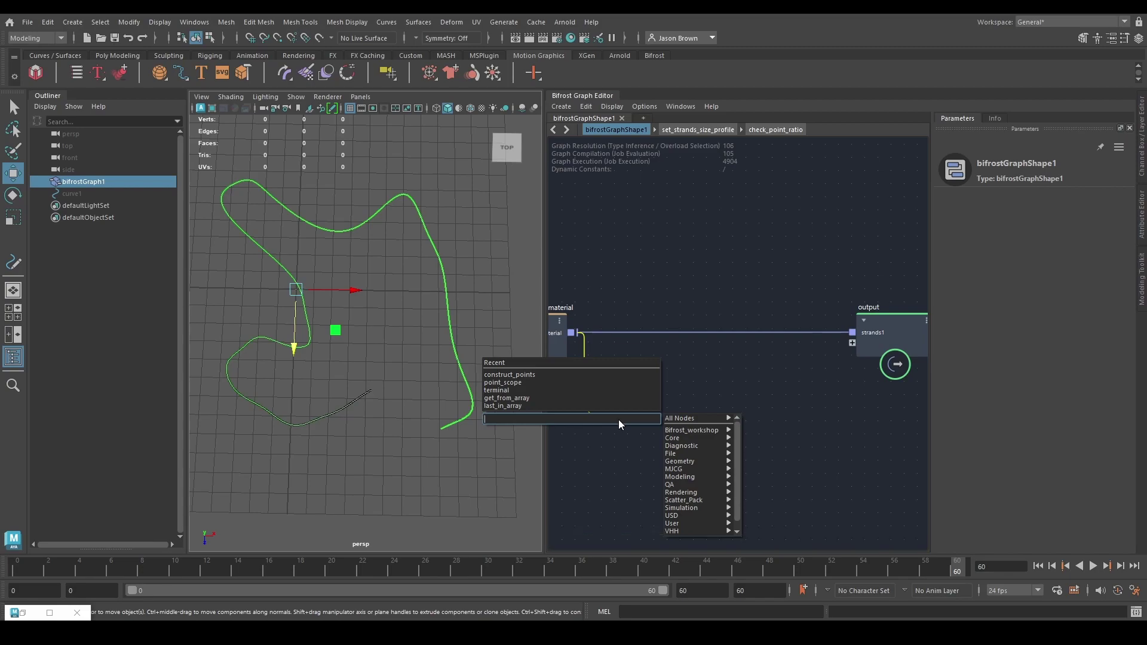
{"action": "type", "text": "update_strands"}
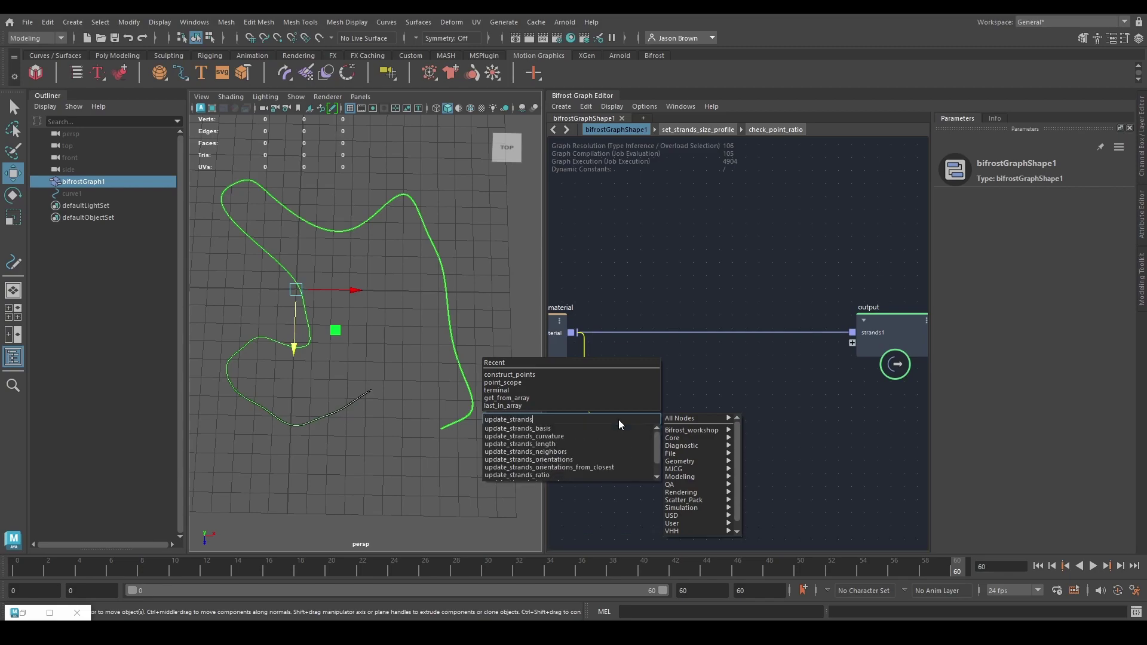
{"action": "key", "text": "Down"}
{"action": "key", "text": "Return"}
{"action": "key", "text": "Return"}
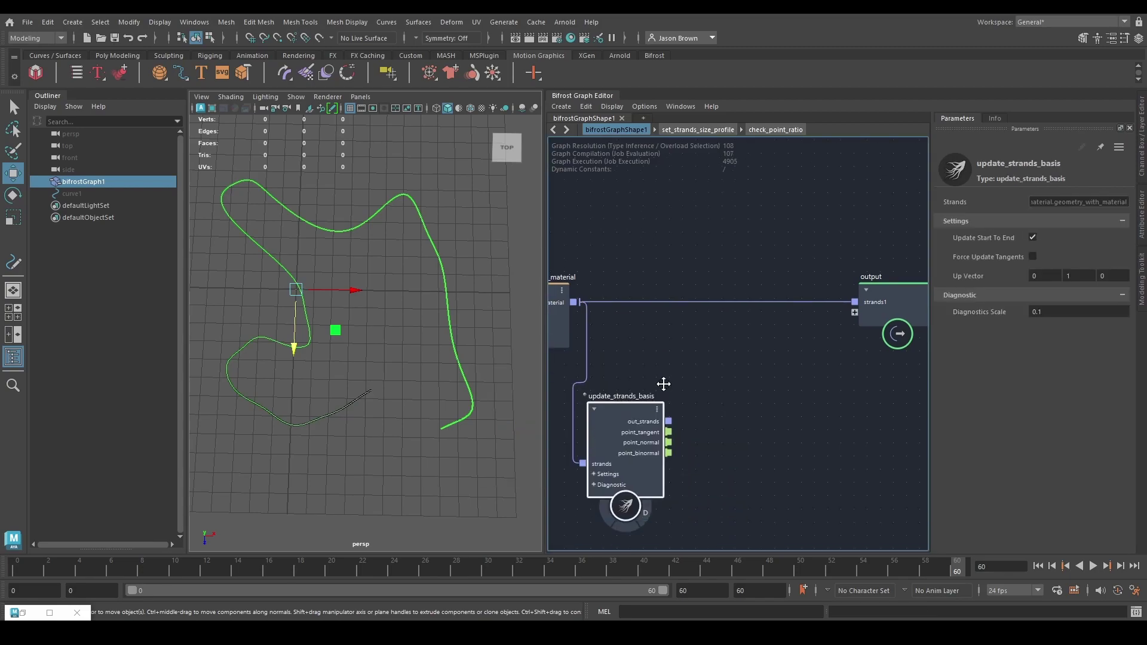
- Add a create_instances node below the output node
{"action": "middle_click_drag", "start_coordinate": [751, 449], "coordinate": [811, 417], "text": "alt"}
{"action": "middle_click_drag", "start_coordinate": [748, 374], "coordinate": [724, 373], "text": "alt"}
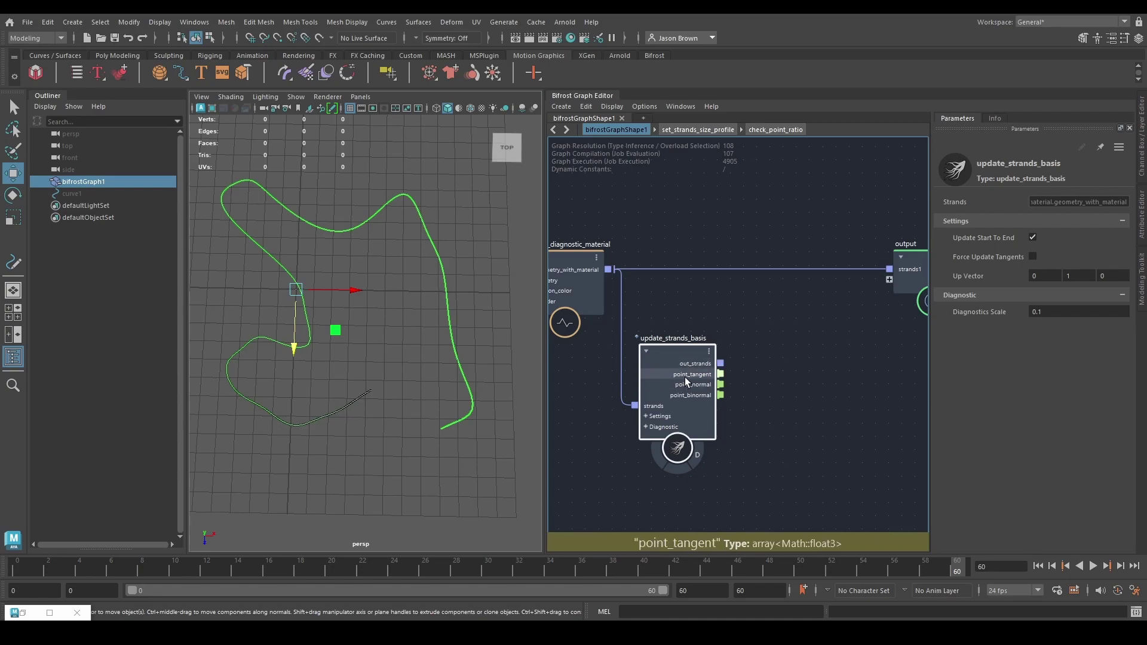
{"action": "middle_click_drag", "start_coordinate": [791, 446], "coordinate": [732, 371]}
{"action": "key", "text": "Tab"}
{"action": "type", "text": "c"}
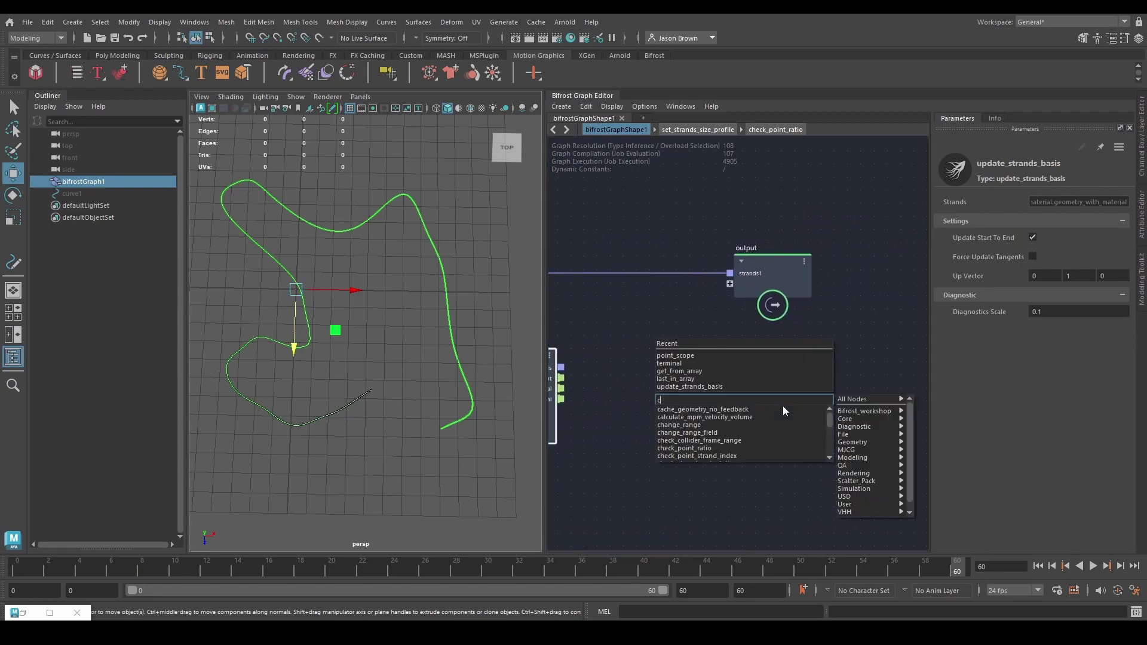
{"action": "type", "text": "reate_insta"}
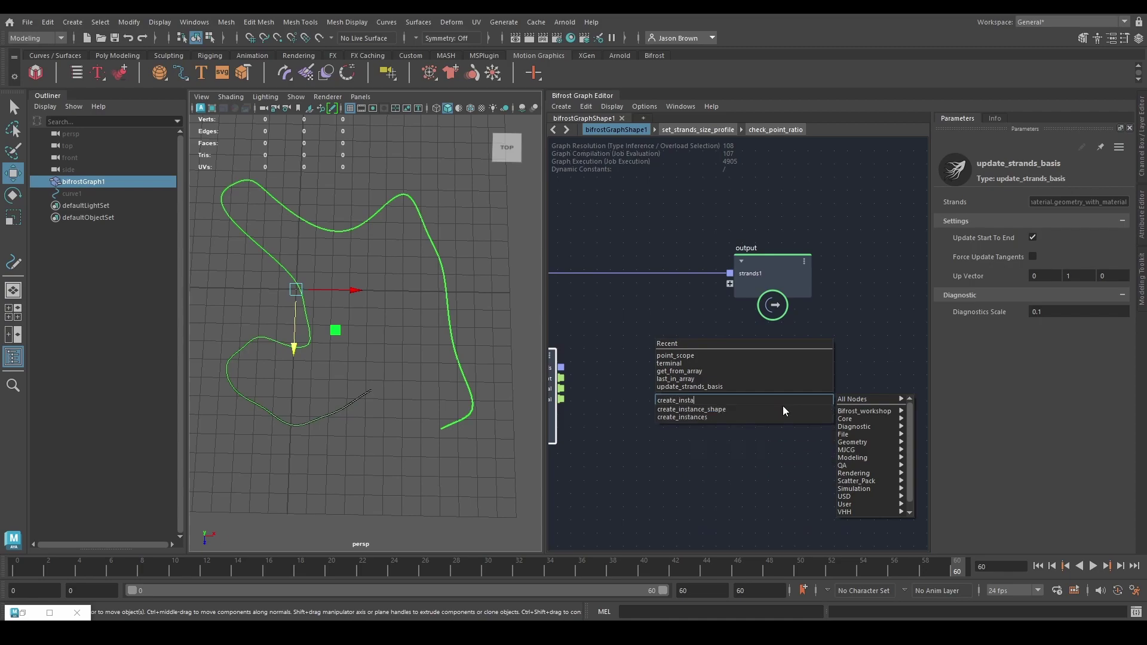
{"action": "key", "text": "Return"}
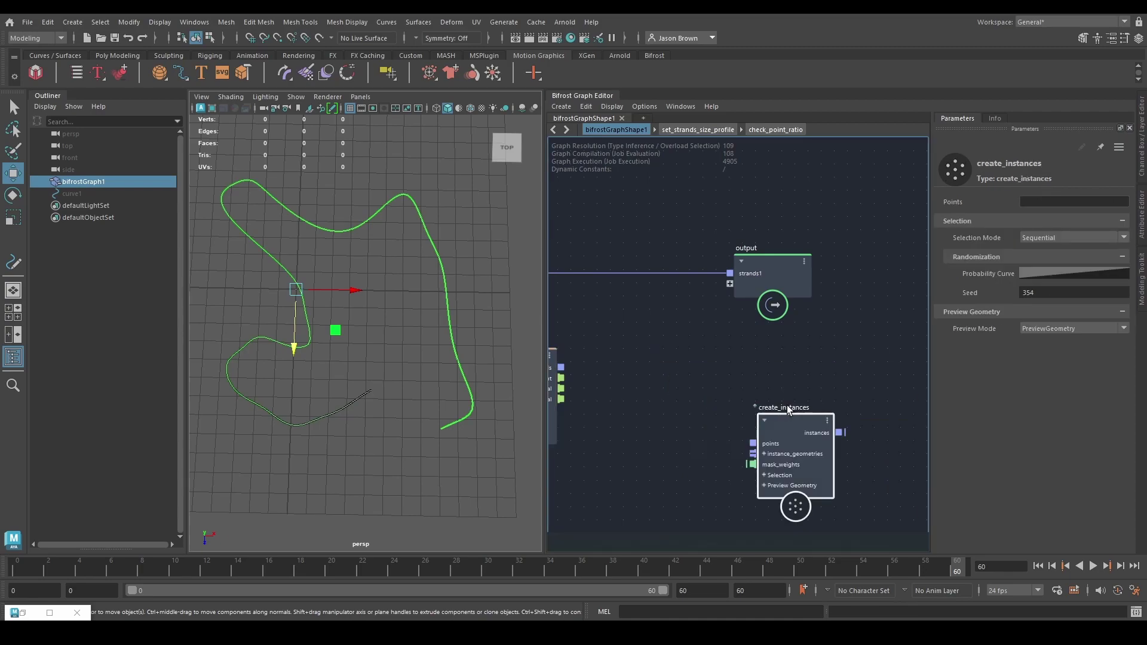
- Connect out_strands of update_strands_basis to the points input of create_instances, and move the output node farther along the graph
{"action": "left_click_drag", "start_coordinate": [799, 454], "coordinate": [728, 402]}
{"action": "middle_click_drag", "start_coordinate": [728, 402], "coordinate": [789, 368], "text": "alt"}
{"action": "left_click_drag", "start_coordinate": [784, 363], "coordinate": [773, 320]}
{"action": "middle_click_drag", "start_coordinate": [848, 328], "coordinate": [762, 365], "text": "alt"}
{"action": "left_click_drag", "start_coordinate": [755, 282], "coordinate": [922, 283]}
{"action": "middle_click_drag", "start_coordinate": [780, 336], "coordinate": [928, 275], "text": "alt"}
- Add a gnomon node and place it below and between update_strands_basis and create_instances
{"action": "key", "text": "Tab"}
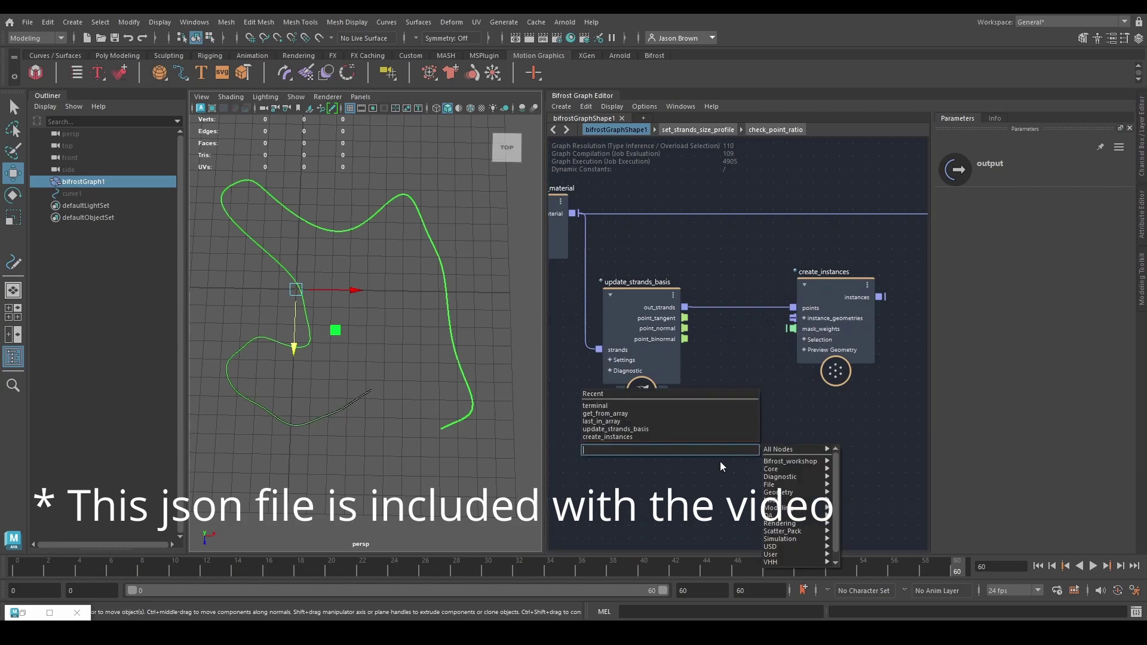
{"action": "type", "text": "gnomon"}
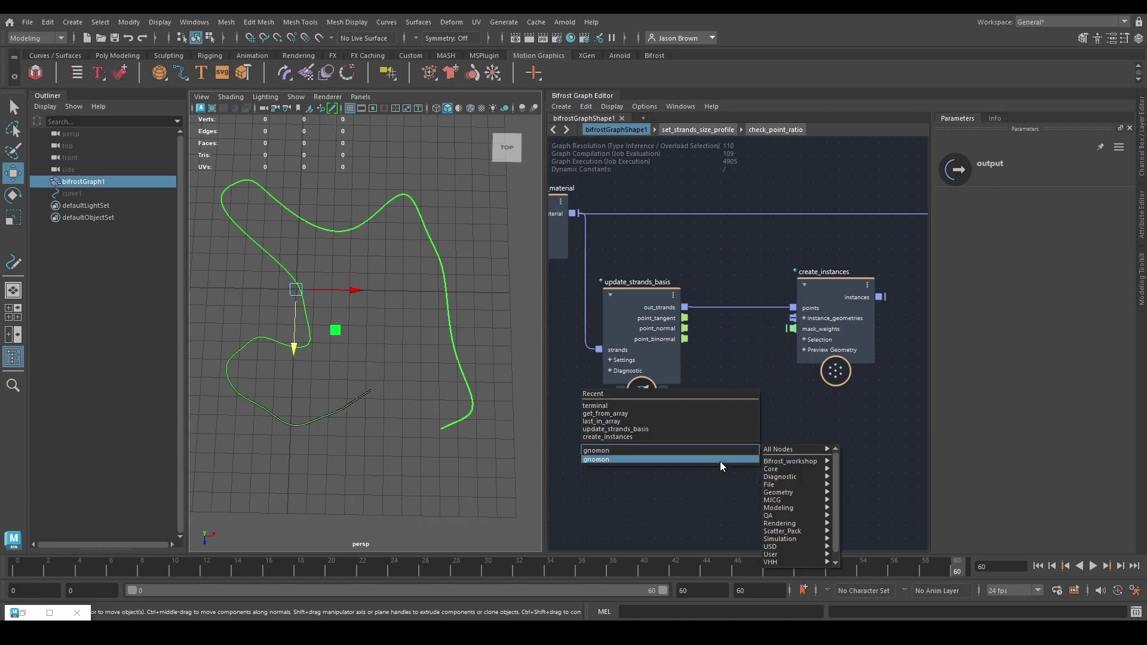
{"action": "left_click", "coordinate": [720, 461]}
{"action": "left_click_drag", "start_coordinate": [724, 486], "coordinate": [742, 445]}
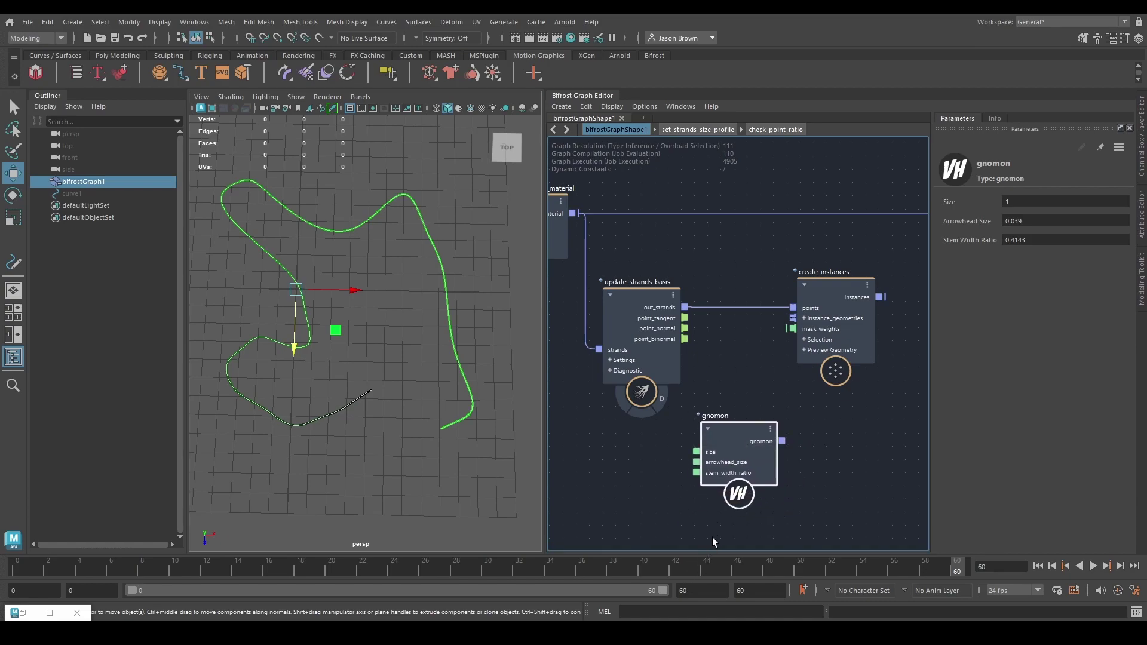
- Connect the gnomon node's output to the instance_geometries input of create_instances
{"action": "middle_click_drag", "start_coordinate": [778, 484], "coordinate": [756, 489], "text": "alt"}
{"action": "scroll", "coordinate": [772, 468], "scroll_direction": "up", "scroll_amount": 2}
{"action": "left_click_drag", "start_coordinate": [721, 450], "coordinate": [700, 462]}
{"action": "middle_click_drag", "start_coordinate": [773, 492], "coordinate": [759, 496], "text": "alt"}
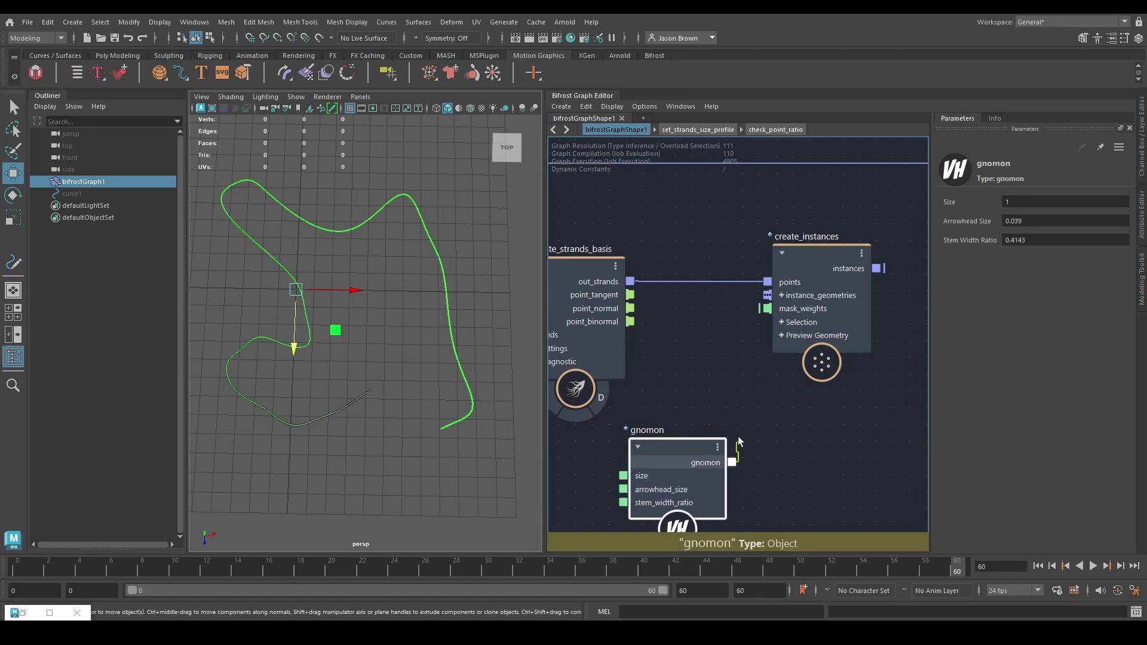
{"action": "left_click_drag", "start_coordinate": [767, 297], "coordinate": [768, 298]}
- Connect the instances output of create_instances to a new port on the output node
{"action": "scroll", "coordinate": [795, 399], "scroll_direction": "down", "scroll_amount": 3}
{"action": "middle_click_drag", "start_coordinate": [807, 399], "coordinate": [661, 470], "text": "alt"}
{"action": "scroll", "coordinate": [700, 416], "scroll_direction": "up", "scroll_amount": 2}
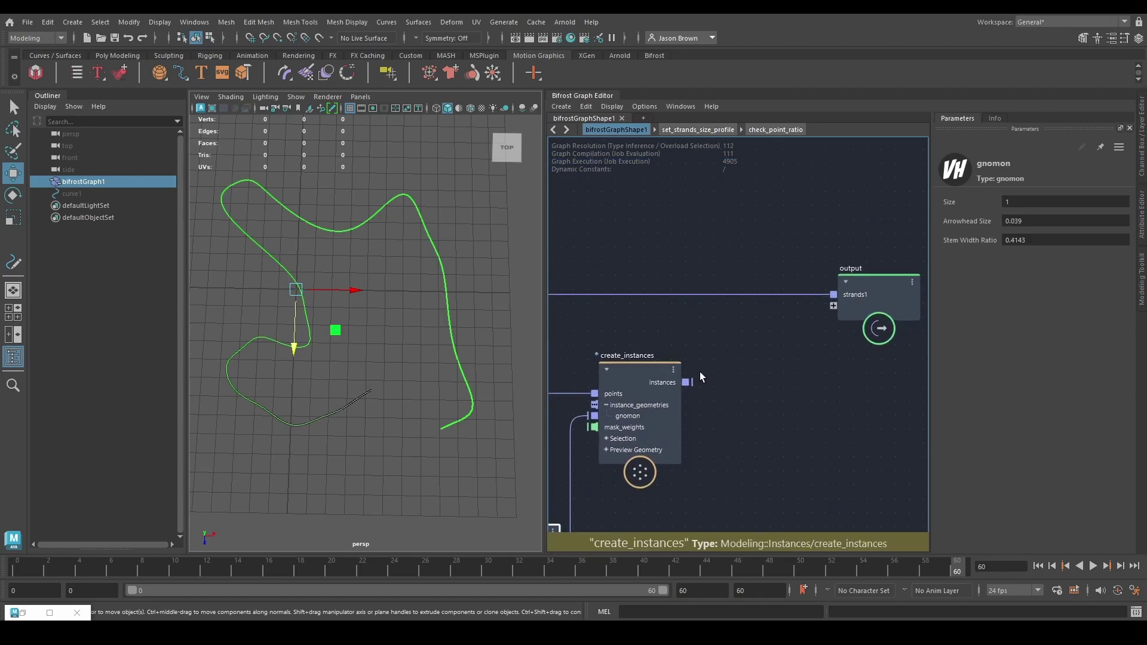
{"action": "left_click_drag", "start_coordinate": [685, 379], "coordinate": [842, 299]}
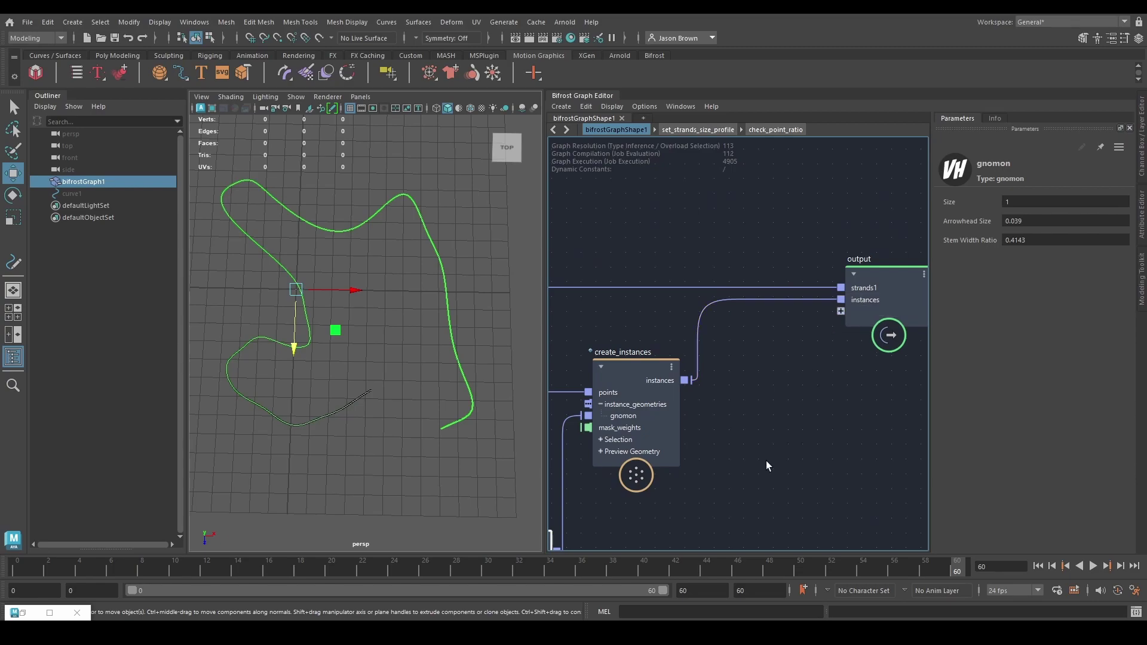
- Set the gnomon's size to about 6.65 so its axes can be seen along the strand
{"action": "middle_click_drag", "start_coordinate": [626, 462], "coordinate": [773, 348]}
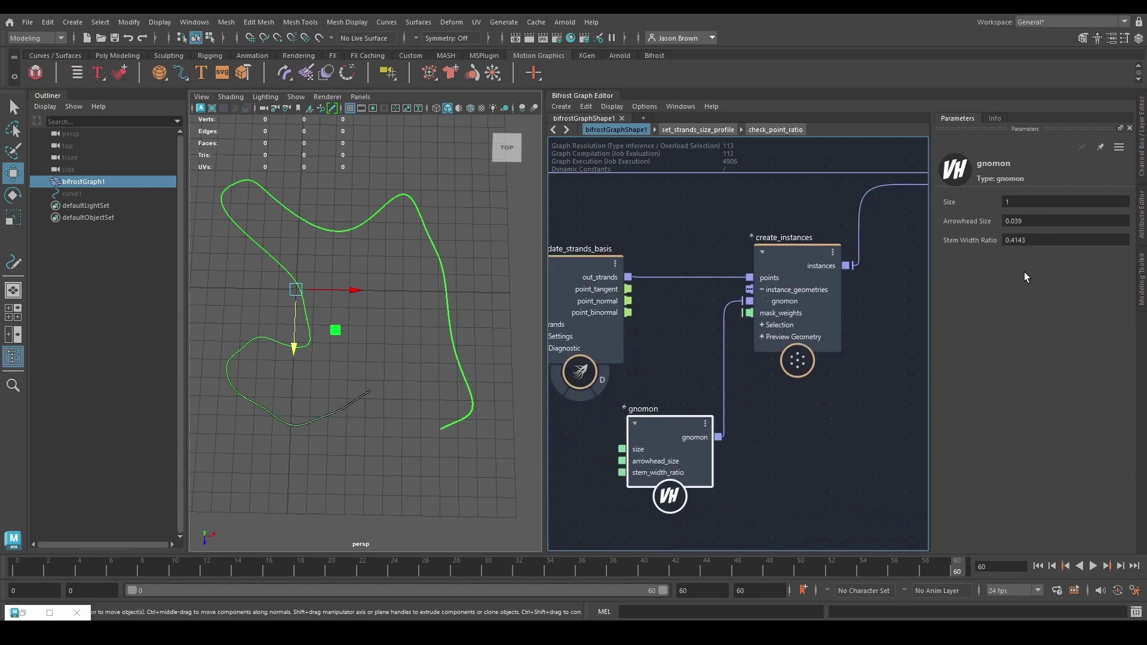
{"action": "left_click", "coordinate": [1037, 201]}
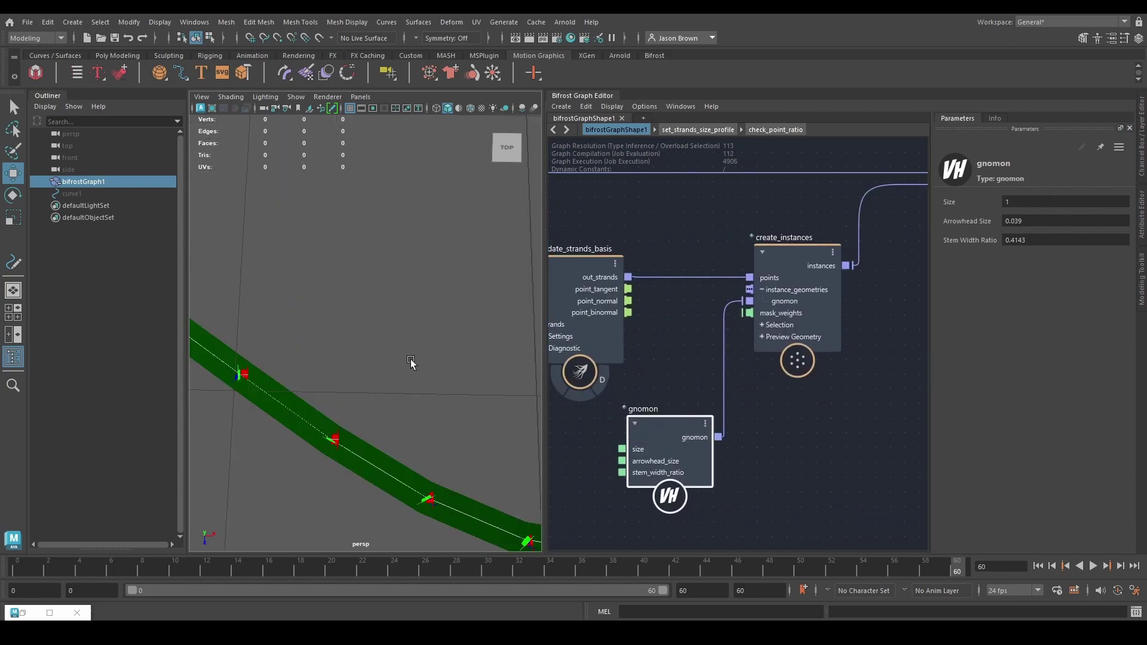
{"action": "middle_click_drag", "start_coordinate": [412, 364], "coordinate": [440, 343], "text": "alt"}
{"action": "mouse_move", "coordinate": [440, 343]}
{"action": "right_mouse_down", "text": "alt"}
{"action": "mouse_move", "coordinate": [452, 350]}
{"action": "mouse_move", "coordinate": [437, 349]}
{"action": "right_mouse_up", "text": "alt"}
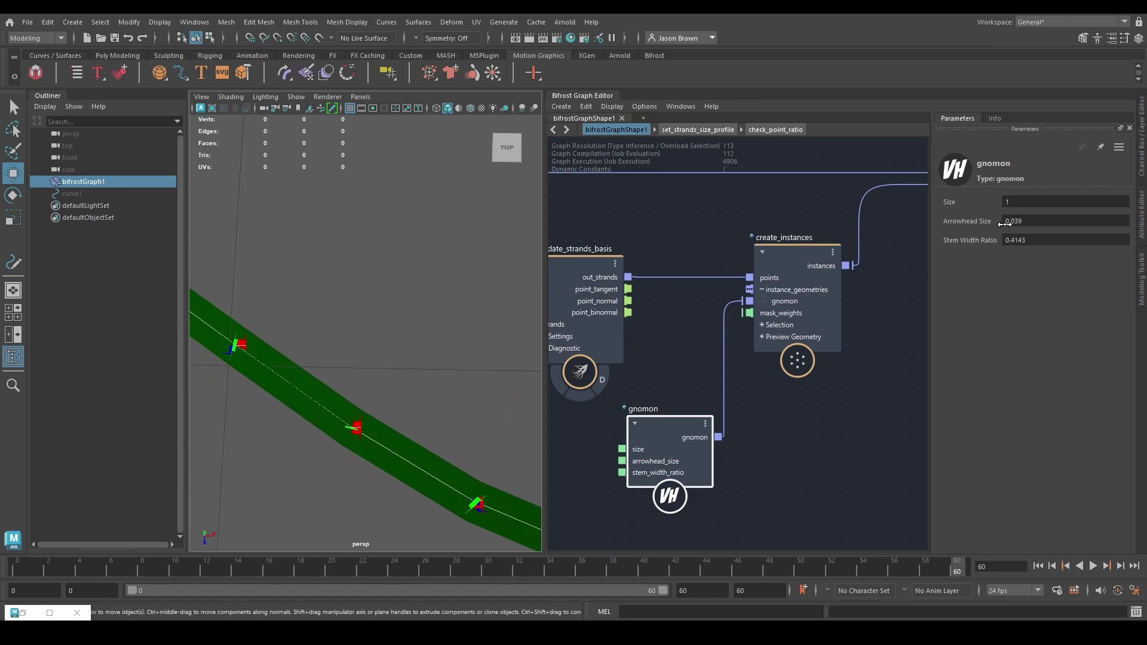
{"action": "left_click_drag", "start_coordinate": [978, 204], "coordinate": [1146, 207]}
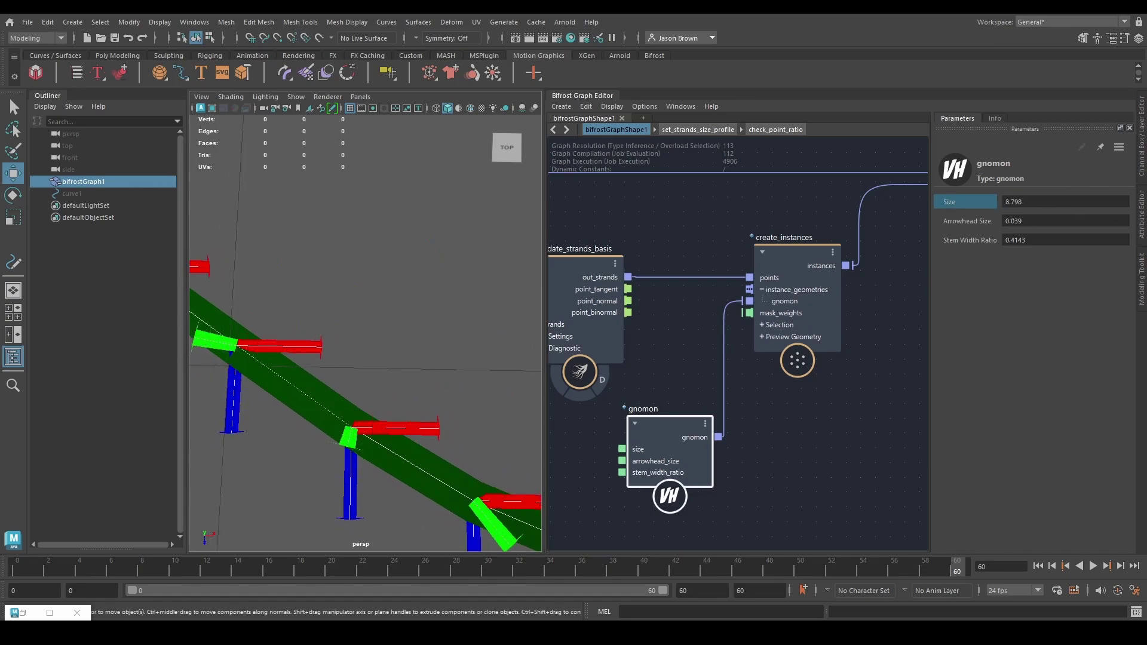
{"action": "left_click_drag", "start_coordinate": [1028, 202], "coordinate": [1010, 202]}
- Set the gnomon's arrowhead size and stem width ratio both to 0.5
{"action": "left_click", "coordinate": [1009, 225]}
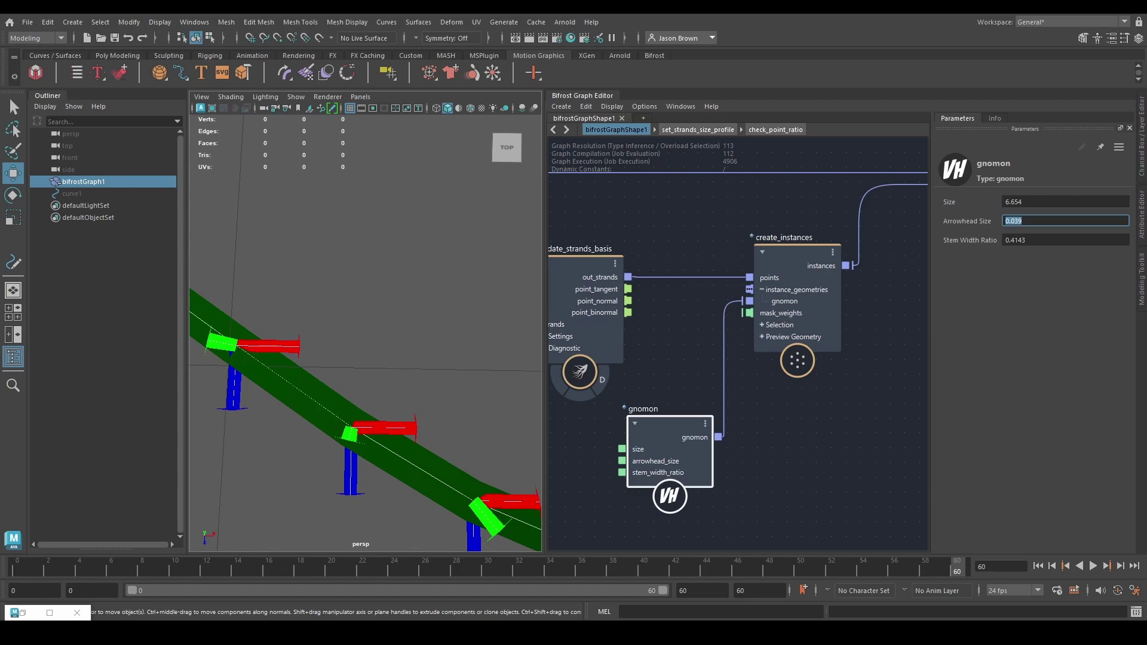
{"action": "key", "text": "Tab"}
{"action": "type", "text": "0.5"}
{"action": "key", "text": "Return"}
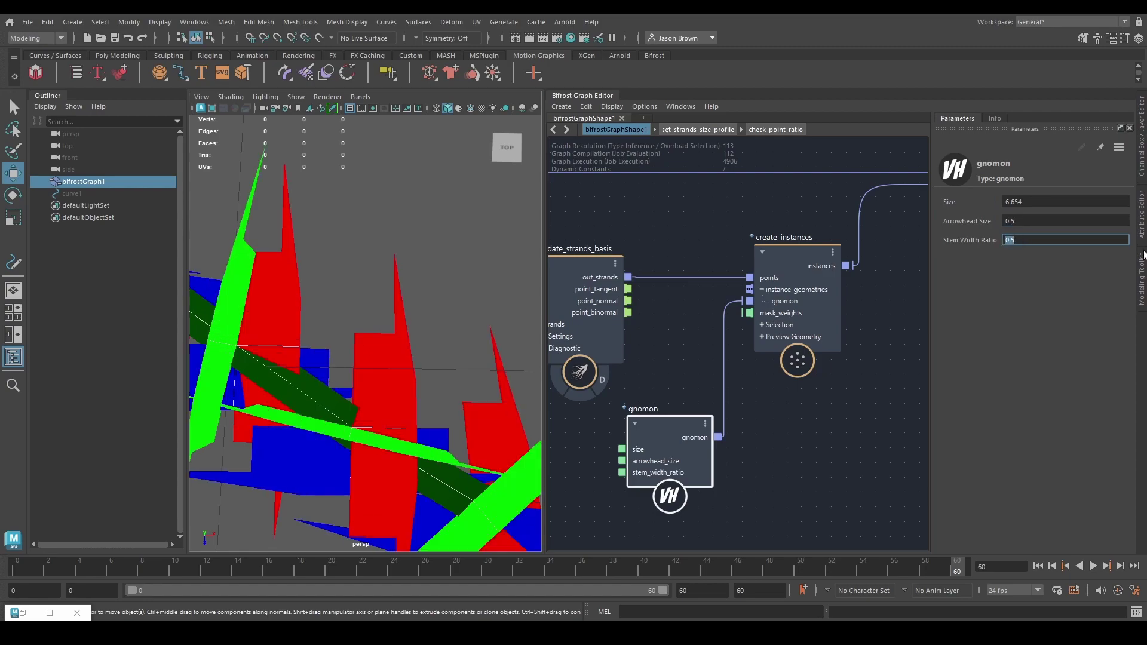
- Move assign_diagnostic_material farther from update_strands_basis to make room between the two nodes
{"action": "scroll", "coordinate": [844, 406], "scroll_direction": "down", "scroll_amount": 2}
{"action": "middle_click_drag", "start_coordinate": [807, 416], "coordinate": [894, 490], "text": "alt"}
{"action": "scroll", "coordinate": [864, 437], "scroll_direction": "down", "scroll_amount": 2}
{"action": "middle_click_drag", "start_coordinate": [757, 452], "coordinate": [678, 462], "text": "alt"}
{"action": "scroll", "coordinate": [680, 462], "scroll_direction": "down", "scroll_amount": 2}
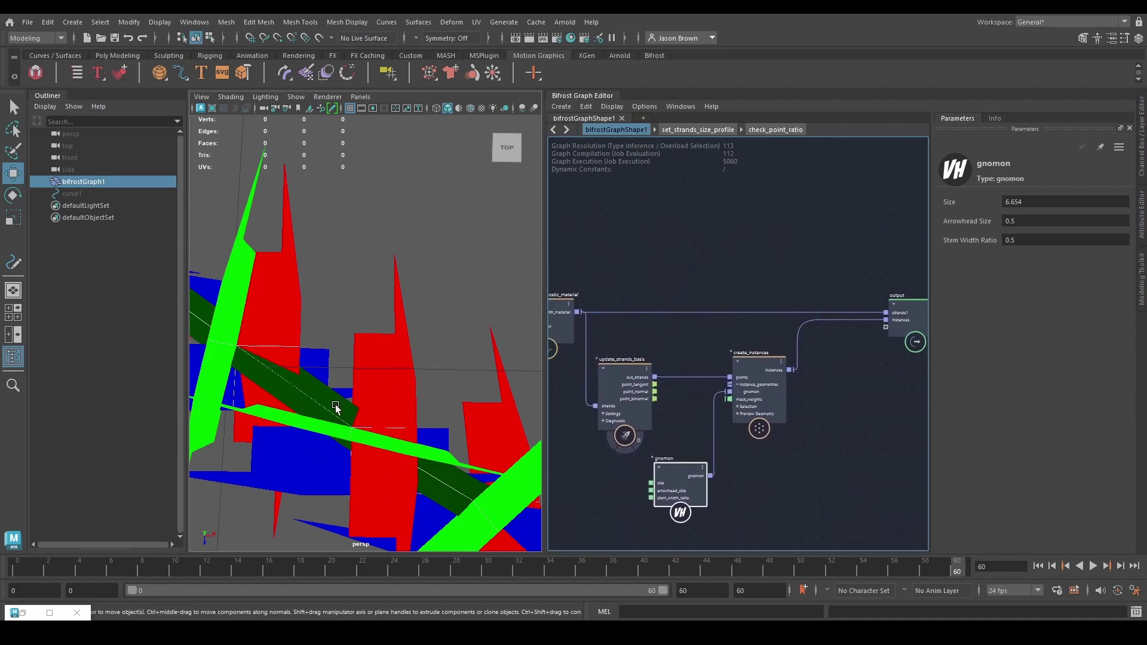
{"action": "left_click_drag", "start_coordinate": [609, 393], "coordinate": [647, 394]}
{"action": "middle_click_drag", "start_coordinate": [646, 390], "coordinate": [742, 404]}
{"action": "left_click_drag", "start_coordinate": [684, 348], "coordinate": [656, 350]}
{"action": "middle_click_drag", "start_coordinate": [745, 351], "coordinate": [692, 334]}
- Add an erase_property node and insert it on the connection between assign_diagnostic_material and update_strands_basis
{"action": "key", "text": "Tab"}
{"action": "type", "text": "erag"}
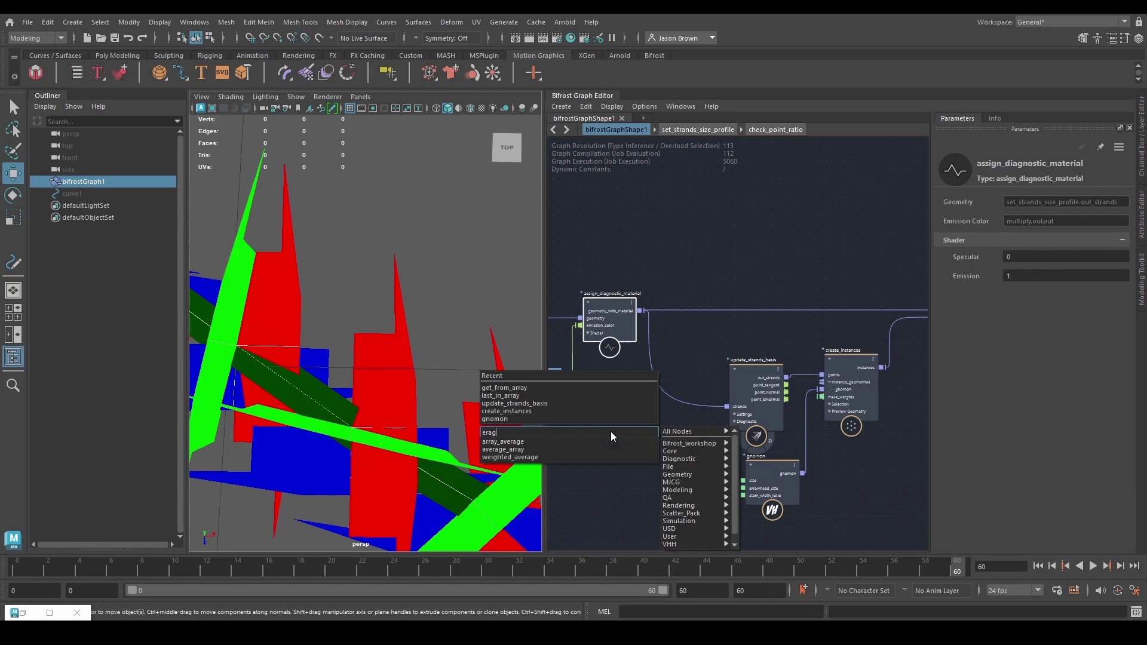
{"action": "key", "text": "BackSpace"}
{"action": "type", "text": "se"}
{"action": "key", "text": "Down"}
{"action": "key", "text": "Down"}
{"action": "key", "text": "Return"}
{"action": "mouse_move", "coordinate": [629, 457]}
{"action": "left_mouse_down"}
{"action": "mouse_move", "coordinate": [667, 389]}
{"action": "mouse_move", "coordinate": [676, 401]}
{"action": "left_mouse_up"}
{"action": "left_click", "coordinate": [671, 396]}
{"action": "left_click", "coordinate": [1032, 220]}
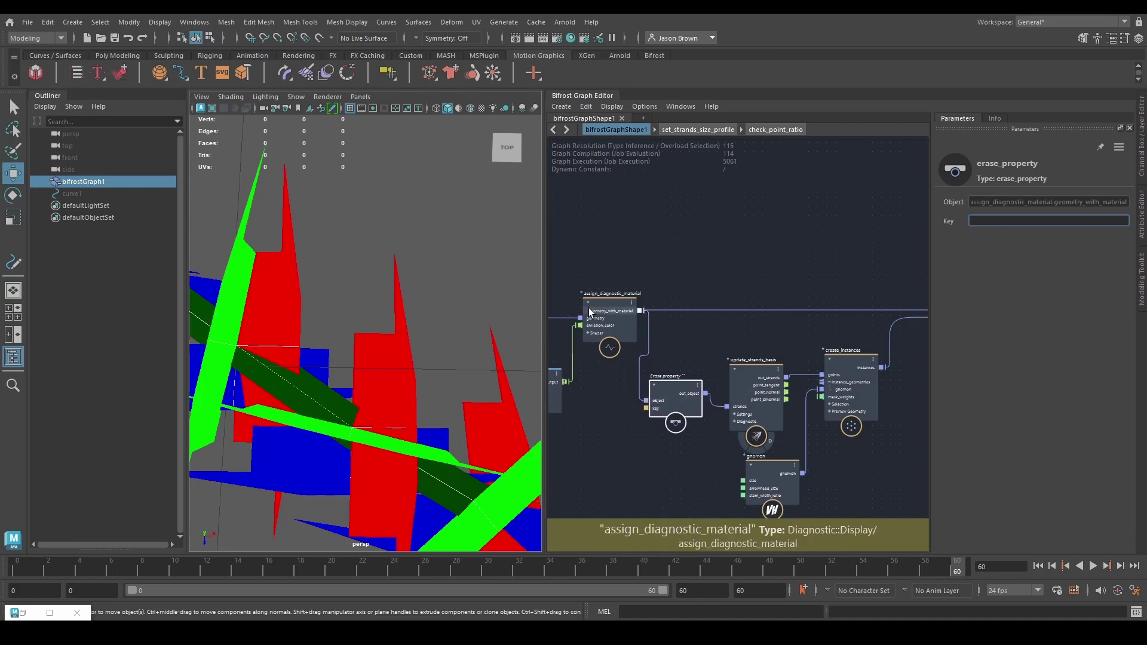
- Move the output node farther out and shift erase_property, update_strands_basis, gnomon and create_instances together away from assign_diagnostic_material
{"action": "middle_click_drag", "start_coordinate": [857, 392], "coordinate": [769, 401]}
{"action": "left_click_drag", "start_coordinate": [910, 332], "coordinate": [954, 332]}
{"action": "middle_click_drag", "start_coordinate": [820, 387], "coordinate": [846, 379]}
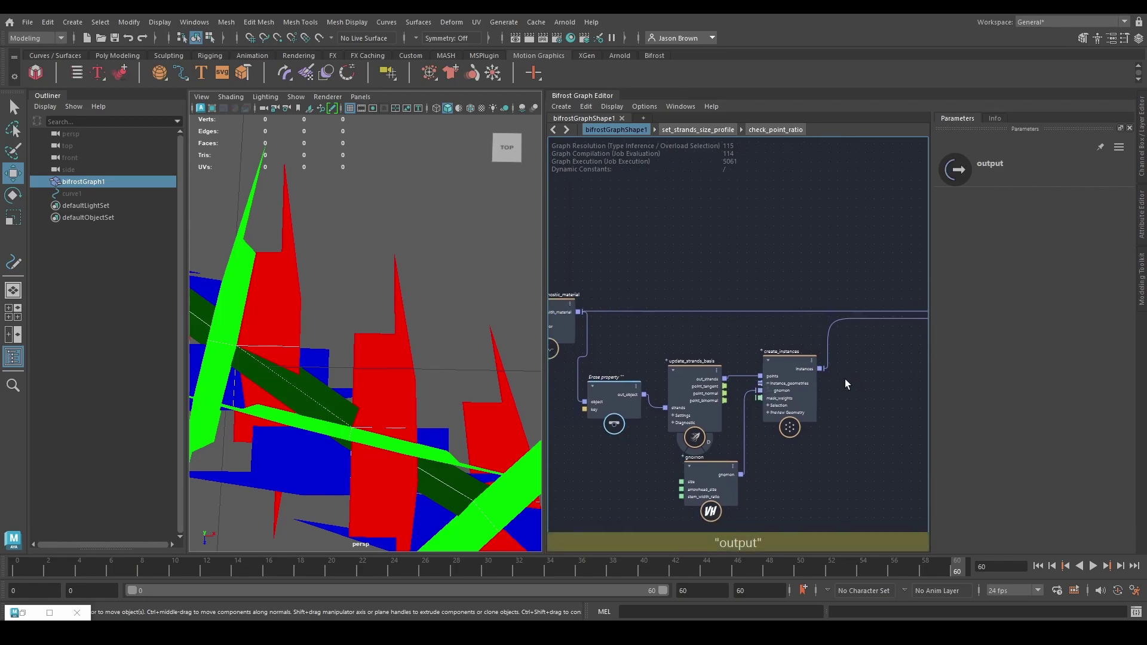
{"action": "left_click_drag", "start_coordinate": [801, 534], "coordinate": [802, 536]}
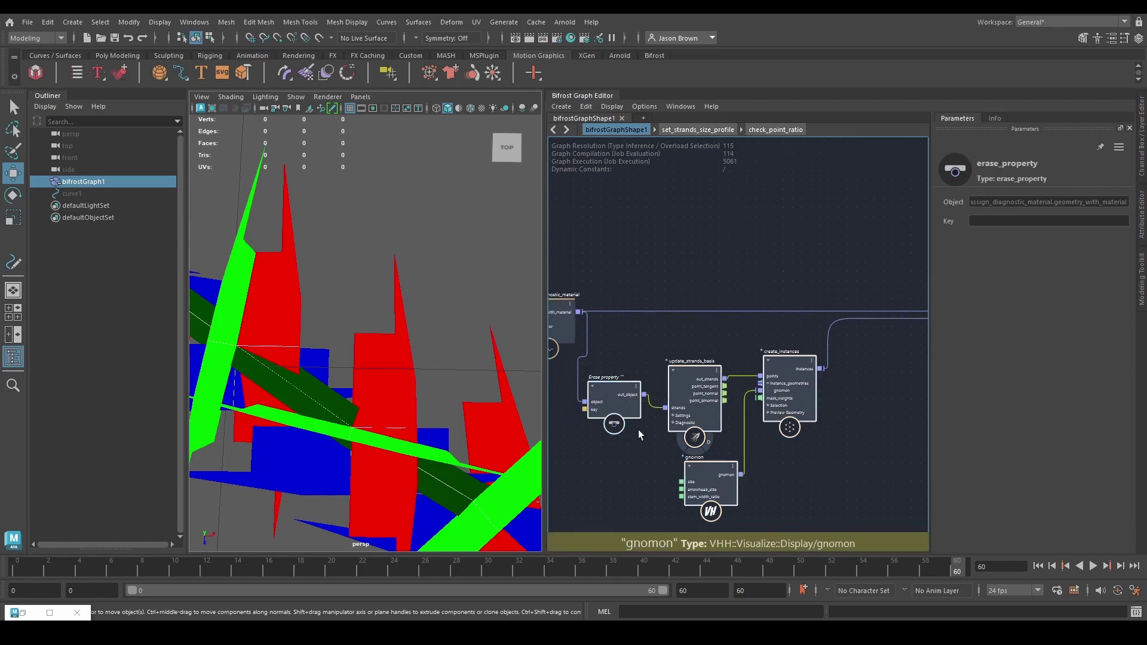
{"action": "left_click_drag", "start_coordinate": [633, 402], "coordinate": [665, 402]}
{"action": "left_click", "coordinate": [646, 397]}
- Set the key of the erase_property node to point_size
{"action": "left_click", "coordinate": [998, 221]}
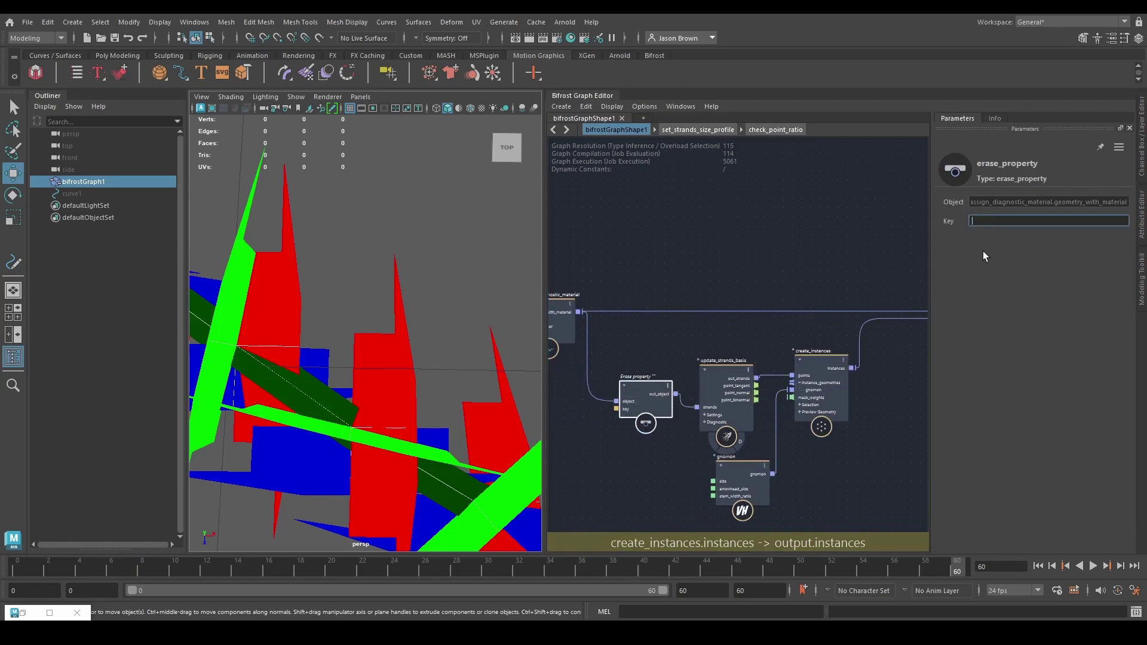
{"action": "type", "text": "point_size"}
{"action": "key", "text": "Return"}
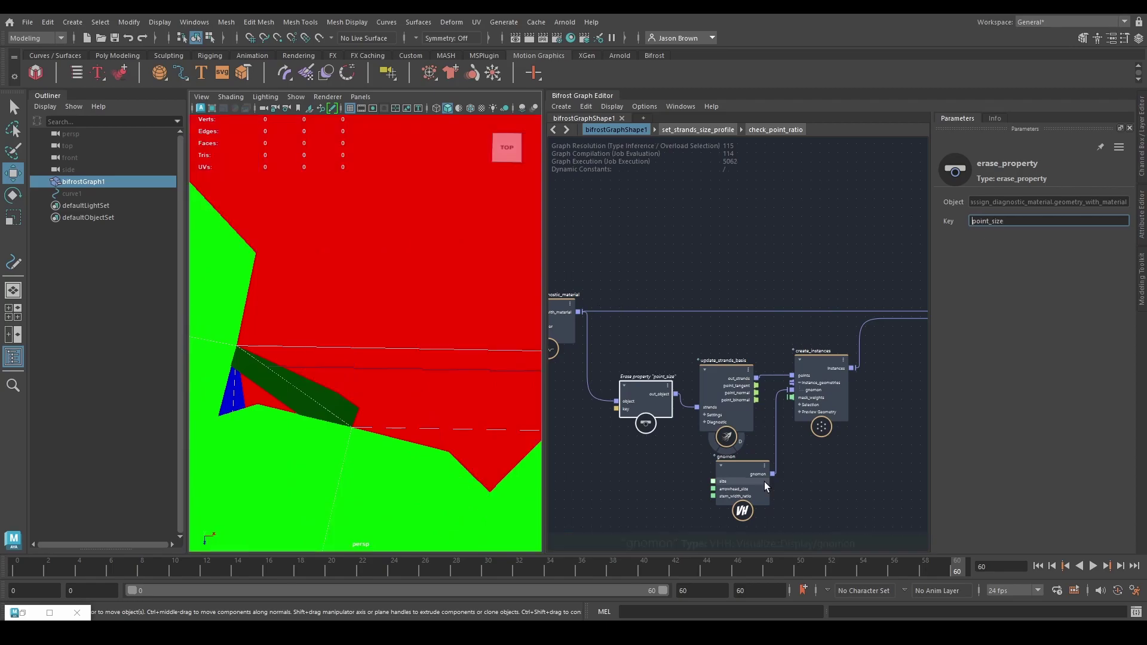
- Set the gnomon's size to 1 and its arrowhead size and stem width ratio to 0.1
{"action": "left_click", "coordinate": [759, 472]}
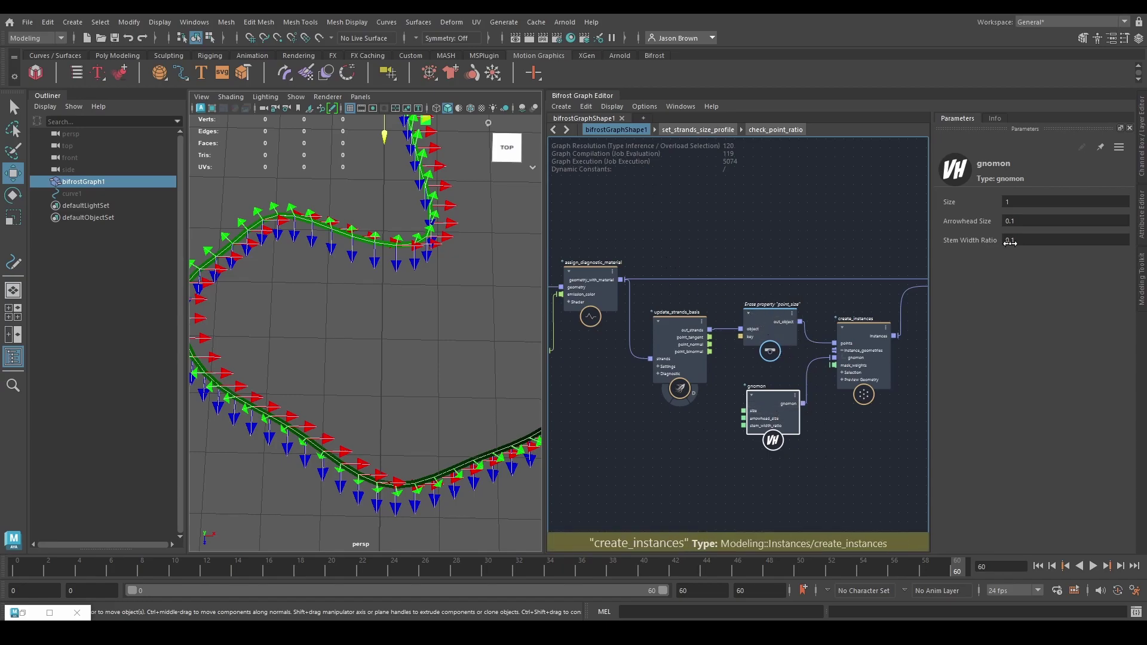
{"action": "left_click_drag", "start_coordinate": [514, 299], "coordinate": [390, 395], "text": "alt"}
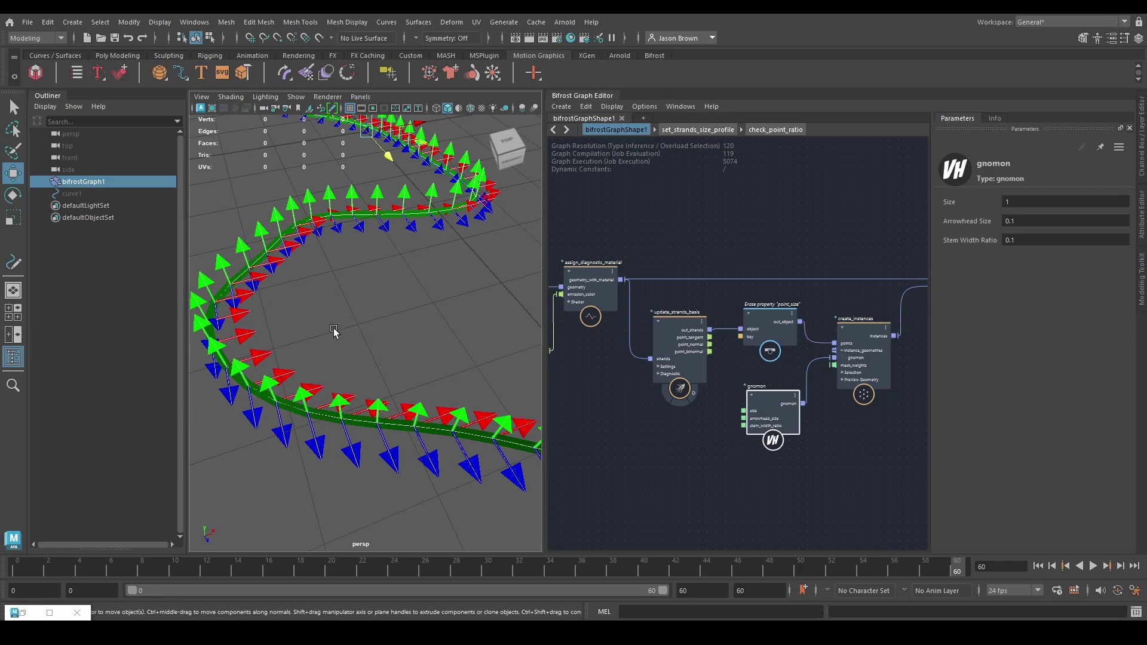
{"action": "left_click_drag", "start_coordinate": [362, 335], "coordinate": [418, 339], "text": "alt"}
- Add a strands_basis_to_orientation node and place it below create_instances
{"action": "left_click", "coordinate": [673, 345]}
{"action": "left_click_drag", "start_coordinate": [673, 349], "coordinate": [674, 345]}
{"action": "middle_click_drag", "start_coordinate": [875, 461], "coordinate": [803, 457], "text": "alt"}
{"action": "key", "text": "Tab"}
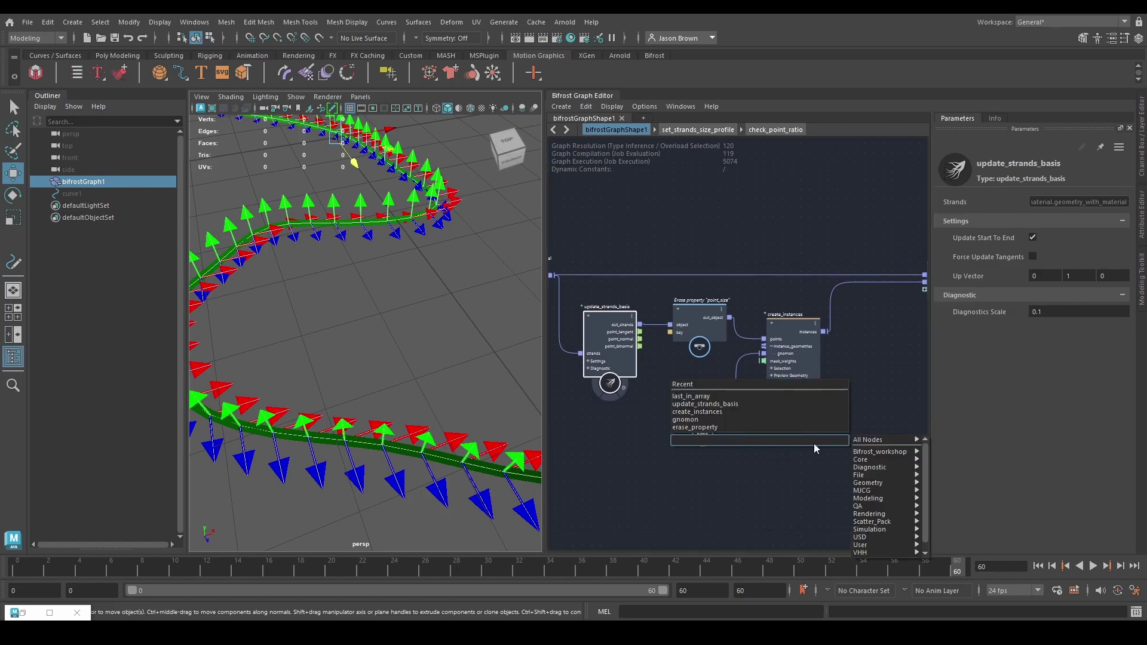
{"action": "type", "text": "orient"}
{"action": "key", "text": "Return"}
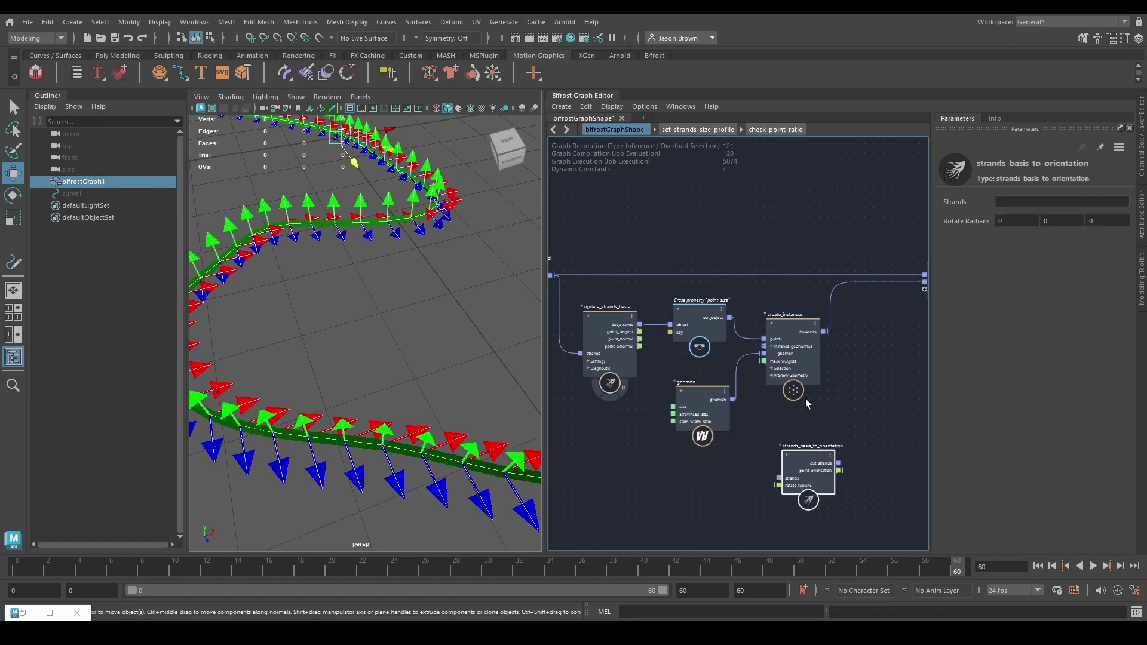
{"action": "middle_click_drag", "start_coordinate": [808, 436], "coordinate": [804, 452], "text": "alt"}
{"action": "left_click_drag", "start_coordinate": [805, 475], "coordinate": [773, 451]}
- Spread out the output and create_instances nodes so strands_basis_to_orientation has room before create_instances
{"action": "middle_click_drag", "start_coordinate": [819, 428], "coordinate": [711, 432], "text": "alt"}
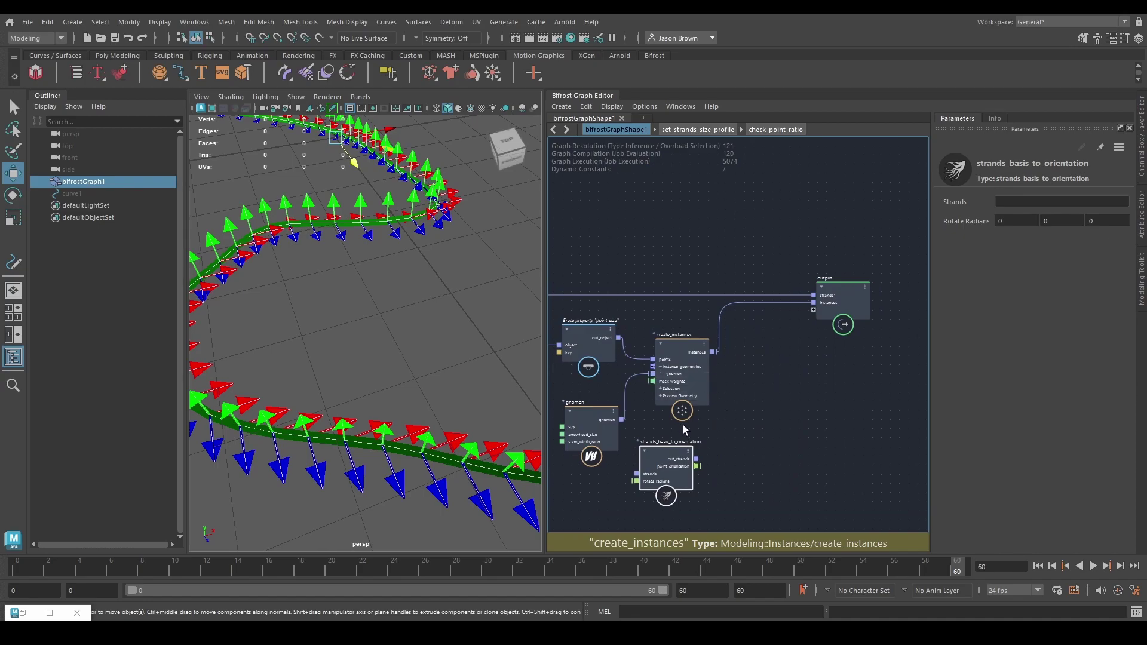
{"action": "left_click_drag", "start_coordinate": [683, 426], "coordinate": [834, 294]}
{"action": "left_click_drag", "start_coordinate": [673, 385], "coordinate": [803, 364]}
{"action": "middle_click_drag", "start_coordinate": [756, 419], "coordinate": [846, 410], "text": "alt"}
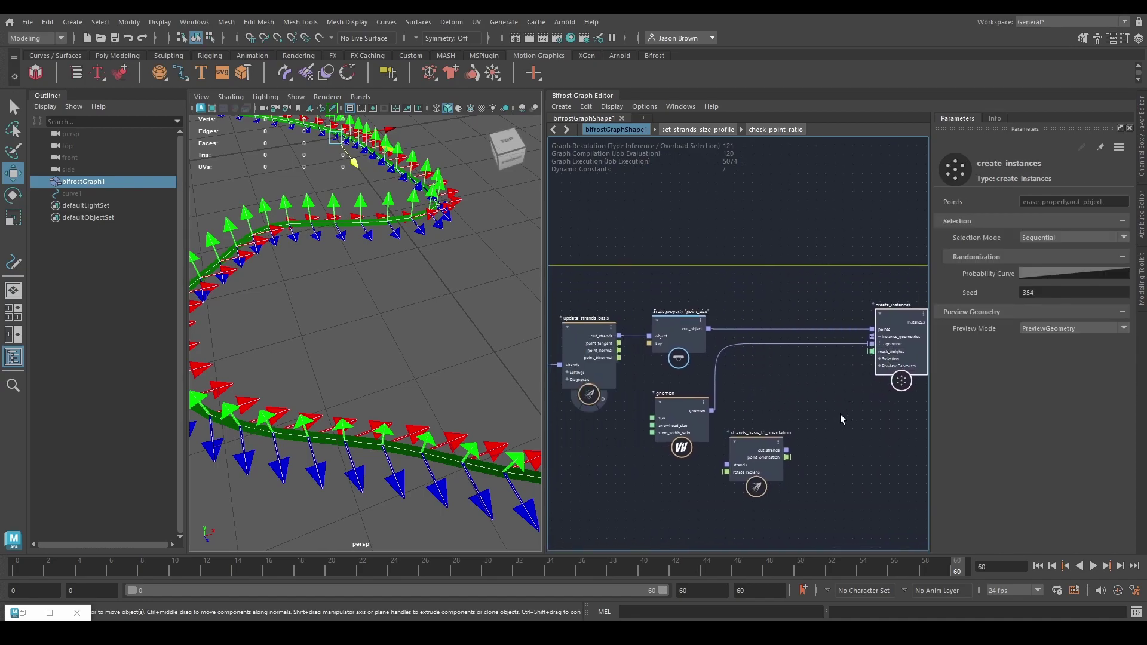
{"action": "left_click_drag", "start_coordinate": [751, 462], "coordinate": [788, 452]}
- Connect erase_property's out_object to strands_basis_to_orientation's strands input and its out_strands output to create_instances' points input
{"action": "mouse_move", "coordinate": [668, 328]}
{"action": "left_mouse_down"}
{"action": "mouse_move", "coordinate": [656, 328]}
{"action": "mouse_move", "coordinate": [706, 365]}
{"action": "left_mouse_up"}
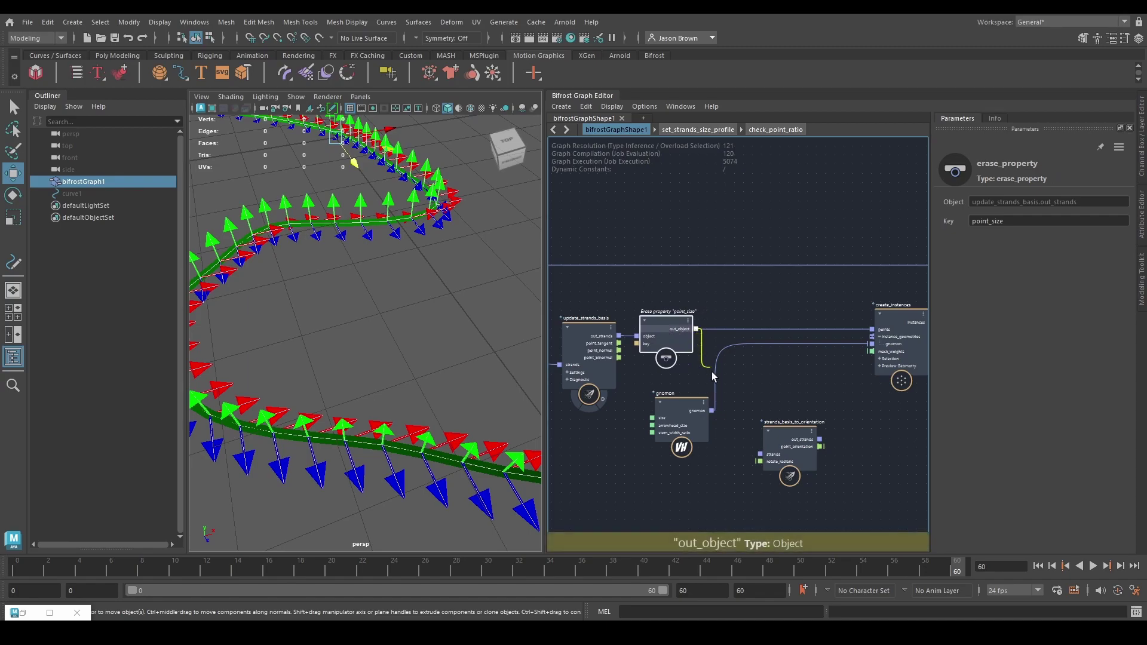
{"action": "mouse_move", "coordinate": [781, 461]}
{"action": "left_mouse_down"}
{"action": "mouse_move", "coordinate": [762, 454]}
{"action": "mouse_move", "coordinate": [776, 375]}
{"action": "mouse_move", "coordinate": [758, 342]}
{"action": "left_mouse_up"}
{"action": "middle_click_drag", "start_coordinate": [758, 342], "coordinate": [740, 365]}
{"action": "left_click_drag", "start_coordinate": [762, 320], "coordinate": [855, 352]}
- Arrange strands_basis_to_orientation in line after erase_property and move the gnomon node below it
{"action": "left_click_drag", "start_coordinate": [462, 418], "coordinate": [410, 394], "text": "alt"}
{"action": "middle_click_drag", "start_coordinate": [667, 450], "coordinate": [688, 467]}
{"action": "left_click_drag", "start_coordinate": [689, 467], "coordinate": [786, 466]}
{"action": "middle_click_drag", "start_coordinate": [764, 422], "coordinate": [773, 441]}
{"action": "left_click_drag", "start_coordinate": [754, 382], "coordinate": [749, 412]}
{"action": "middle_click_drag", "start_coordinate": [723, 429], "coordinate": [728, 414]}
{"action": "middle_click_drag", "start_coordinate": [479, 435], "coordinate": [366, 418], "text": "alt"}
{"action": "middle_click_drag", "start_coordinate": [401, 429], "coordinate": [410, 413], "text": "alt"}
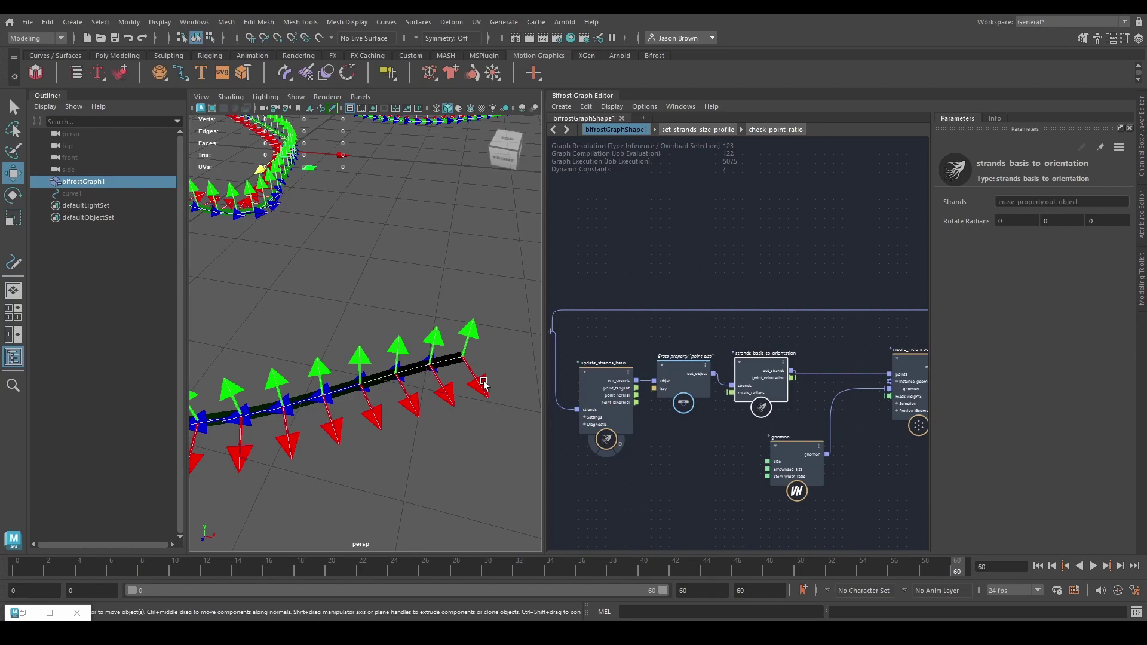
- Set the gnomon's size to about 0.815, and its arrowhead size and stem width ratio to 0.05
{"action": "left_click", "coordinate": [796, 463]}
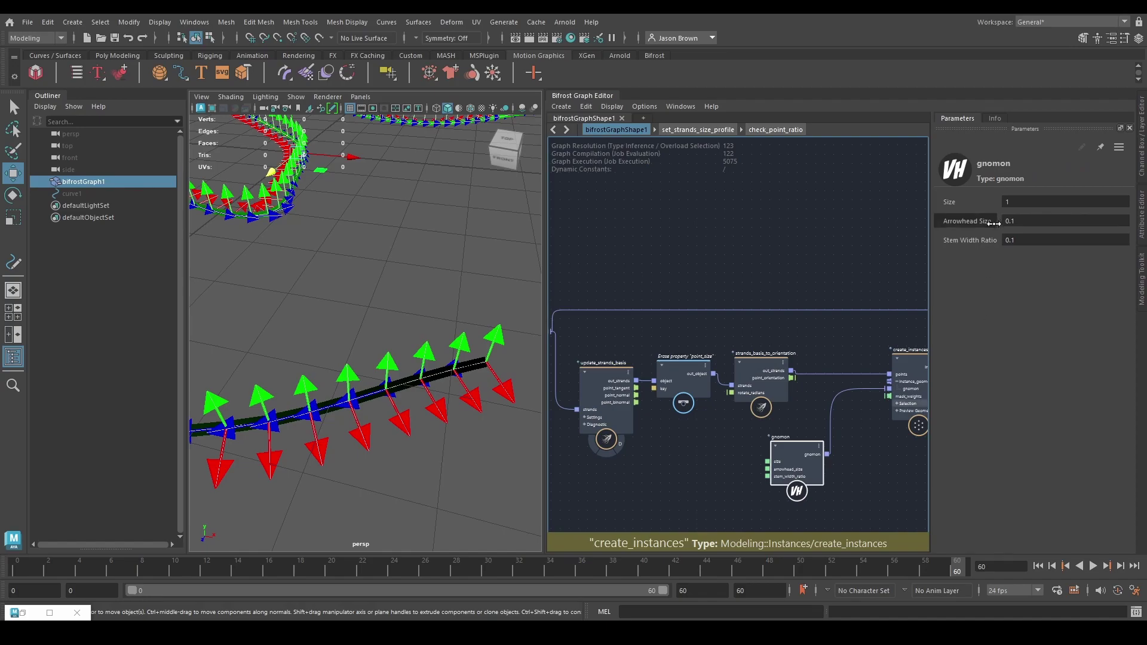
{"action": "left_click_drag", "start_coordinate": [1027, 201], "coordinate": [997, 208]}
{"action": "left_click", "coordinate": [1021, 220]}
{"action": "key", "text": "Tab"}
{"action": "type", "text": "0.05"}
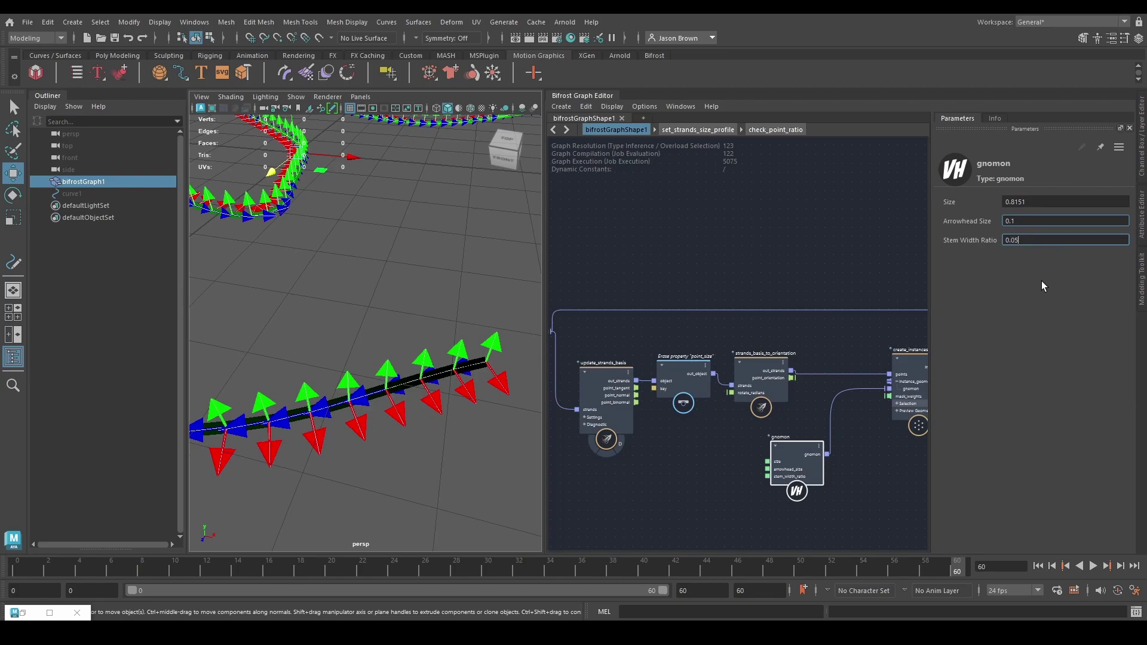
{"action": "key", "text": "Return"}
- Examine from several angles how the gnomons are oriented along the strand
{"action": "left_click", "coordinate": [399, 336]}
{"action": "left_click_drag", "start_coordinate": [468, 422], "coordinate": [448, 427], "text": "alt"}
{"action": "middle_click_drag", "start_coordinate": [414, 403], "coordinate": [436, 376], "text": "alt"}
{"action": "mouse_move", "coordinate": [436, 376]}
{"action": "right_mouse_down", "text": "alt"}
{"action": "mouse_move", "coordinate": [474, 376]}
{"action": "mouse_move", "coordinate": [419, 385]}
{"action": "right_mouse_up", "text": "alt"}
{"action": "left_click_drag", "start_coordinate": [418, 386], "coordinate": [497, 390], "text": "alt"}
{"action": "right_click_drag", "start_coordinate": [497, 390], "coordinate": [460, 397], "text": "alt"}
{"action": "middle_click_drag", "start_coordinate": [459, 397], "coordinate": [461, 426], "text": "alt"}
{"action": "left_click_drag", "start_coordinate": [462, 428], "coordinate": [406, 418], "text": "alt"}
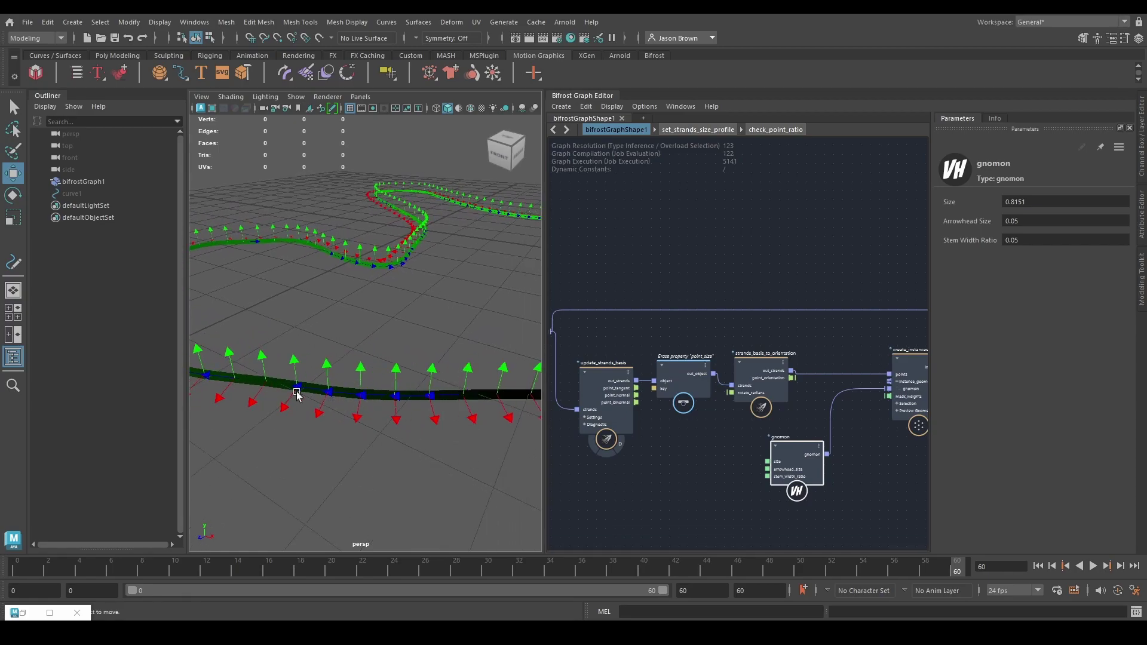
- Move create_instances and gnomon farther from strands_basis_to_orientation to clear space along their connections
{"action": "middle_click_drag", "start_coordinate": [731, 476], "coordinate": [615, 468], "text": "alt"}
{"action": "left_click", "coordinate": [615, 468]}
{"action": "middle_click_drag", "start_coordinate": [683, 392], "coordinate": [647, 384], "text": "alt"}
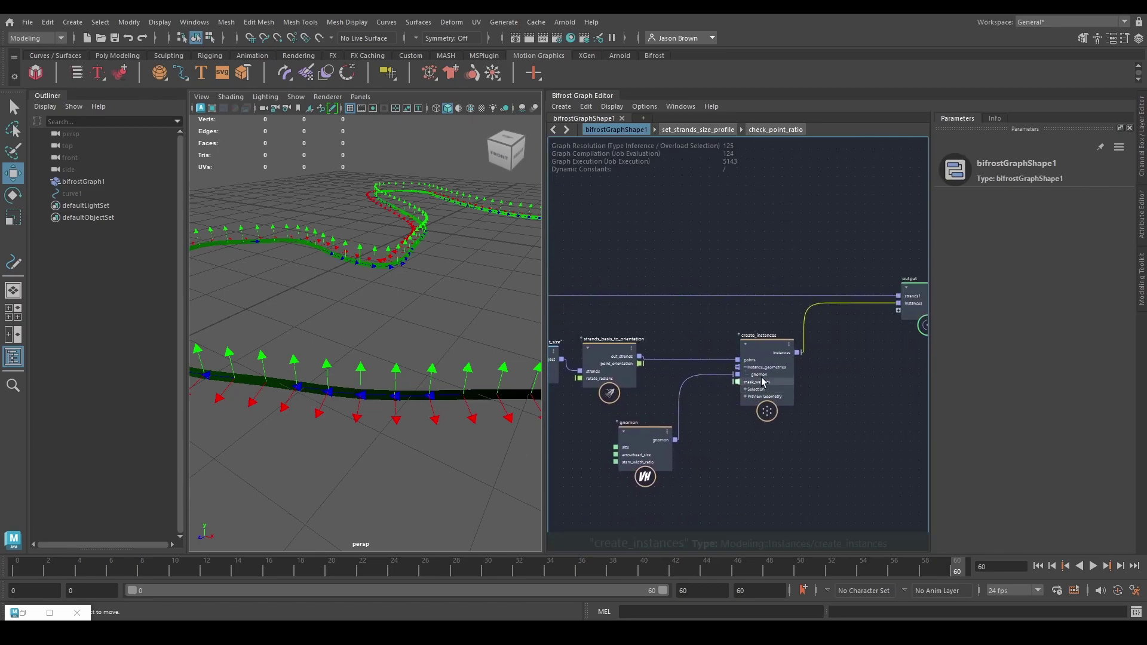
{"action": "left_click_drag", "start_coordinate": [760, 381], "coordinate": [851, 381]}
{"action": "left_click_drag", "start_coordinate": [657, 439], "coordinate": [692, 490]}
- Add a watchpoint on the connection from strands_basis_to_orientation to create_instances
{"action": "left_click_drag", "start_coordinate": [671, 333], "coordinate": [682, 377]}
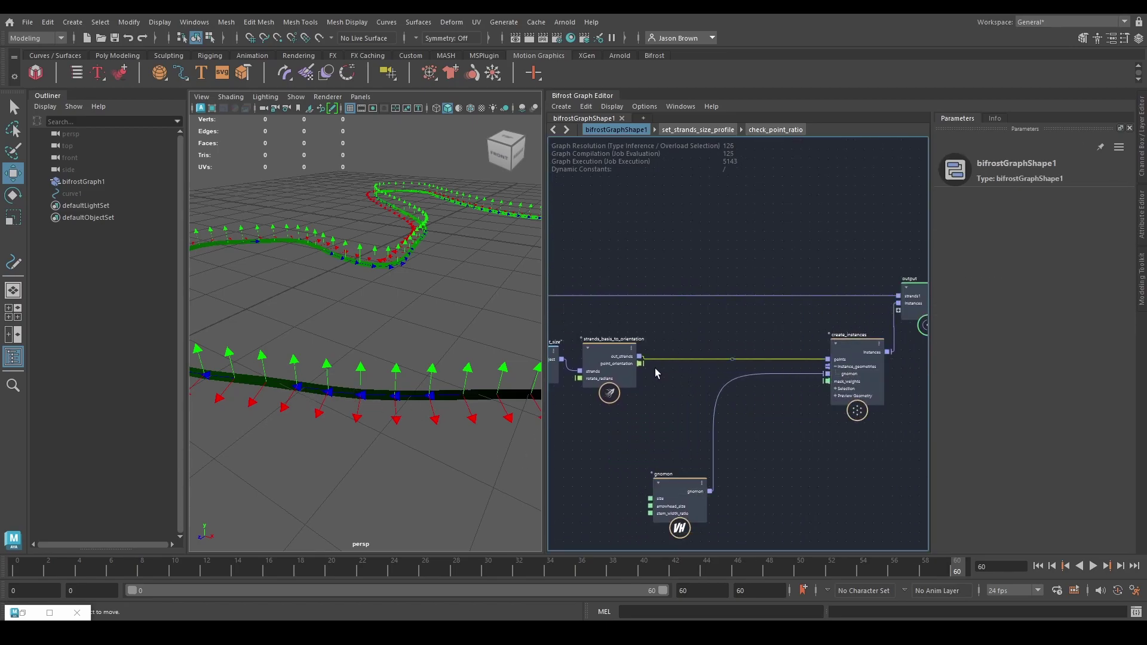
{"action": "key", "text": "shift+w"}
{"action": "middle_click_drag", "start_coordinate": [709, 370], "coordinate": [887, 387], "text": "alt"}
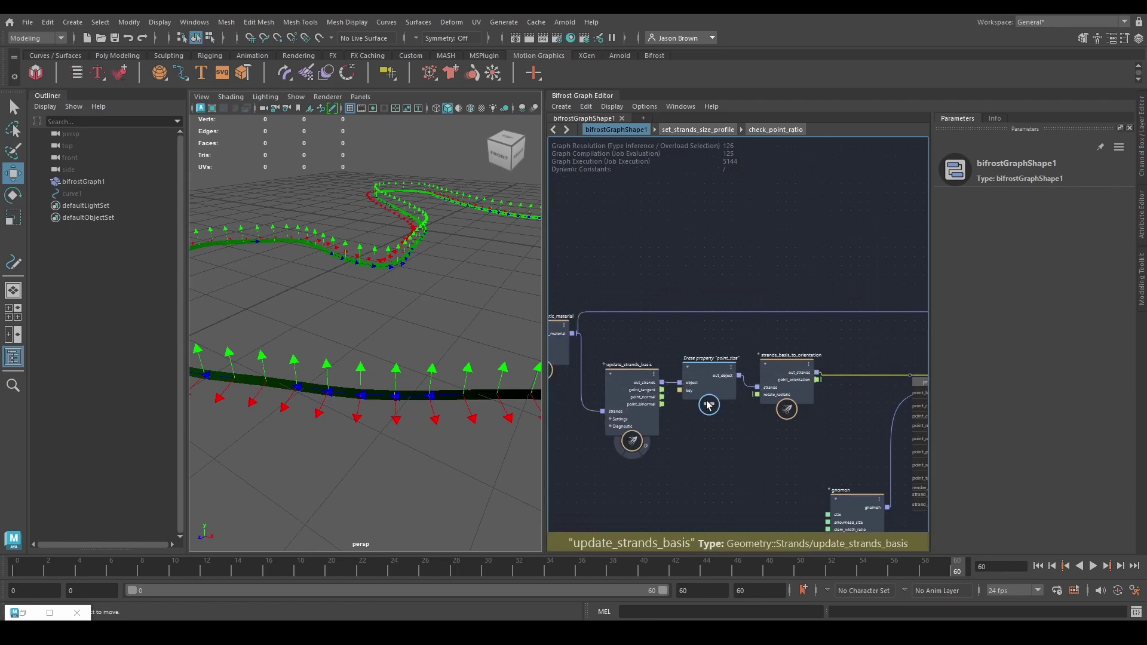
{"action": "middle_click_drag", "start_coordinate": [672, 412], "coordinate": [687, 402], "text": "alt"}
{"action": "middle_click_drag", "start_coordinate": [804, 341], "coordinate": [543, 345], "text": "alt"}
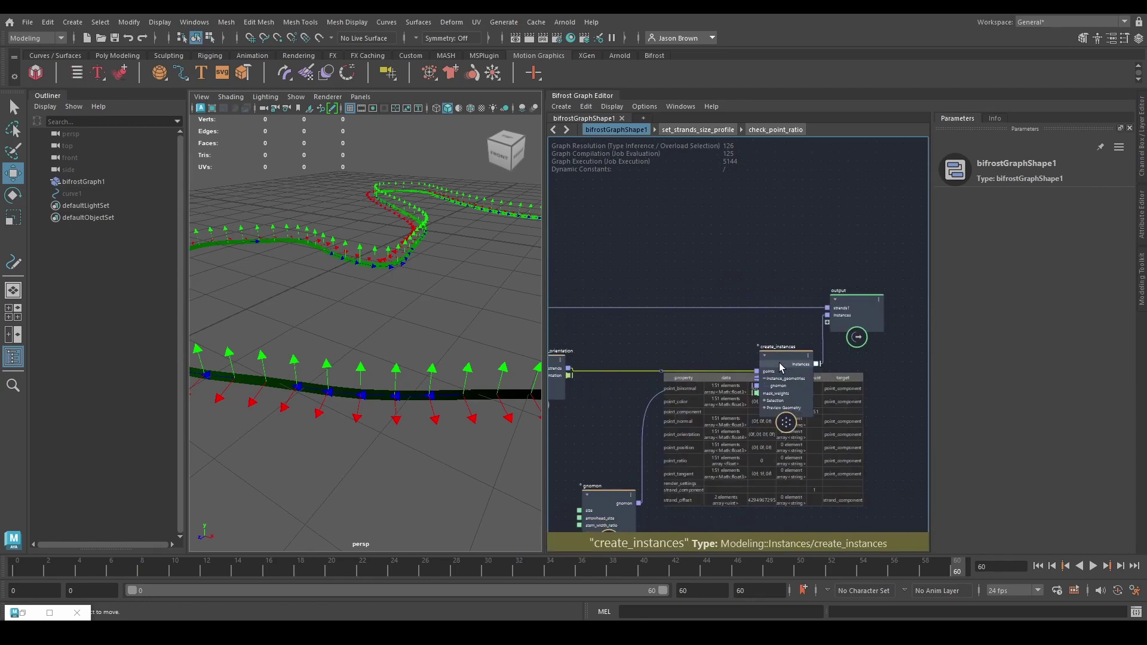
- Examine the point_normal, point_tangent, point_binormal and point_orientation properties in the watchpoint's table
{"action": "left_click", "coordinate": [780, 365]}
{"action": "middle_click_drag", "start_coordinate": [636, 394], "coordinate": [678, 365], "text": "alt"}
{"action": "right_click_drag", "start_coordinate": [678, 365], "coordinate": [710, 335], "text": "alt"}
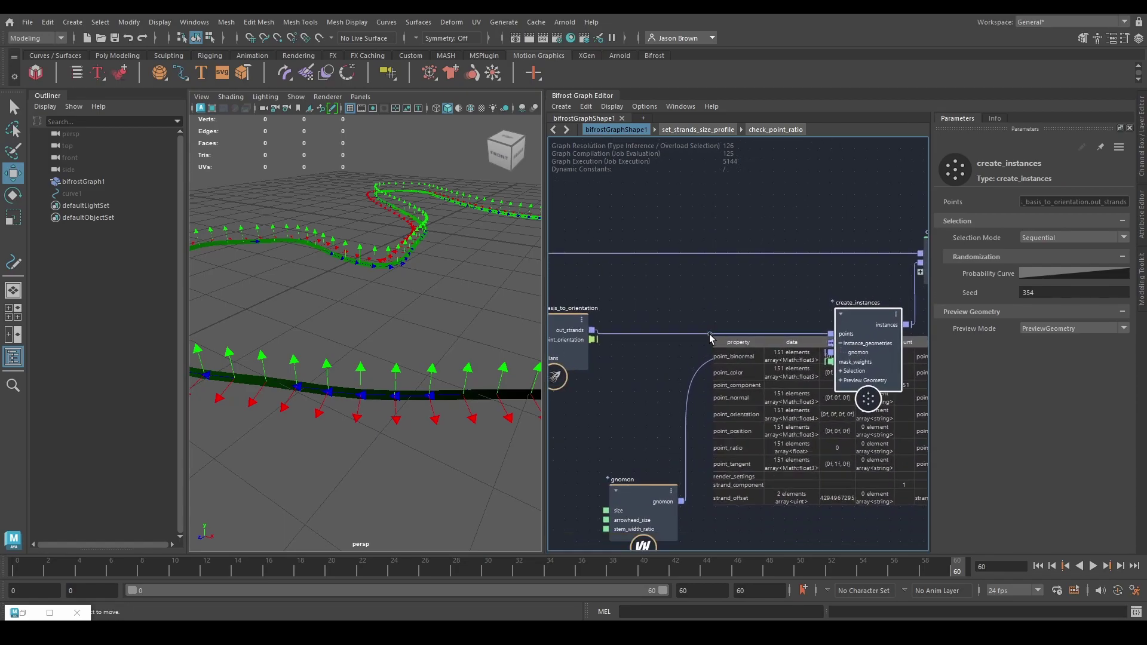
{"action": "left_click", "coordinate": [643, 491]}
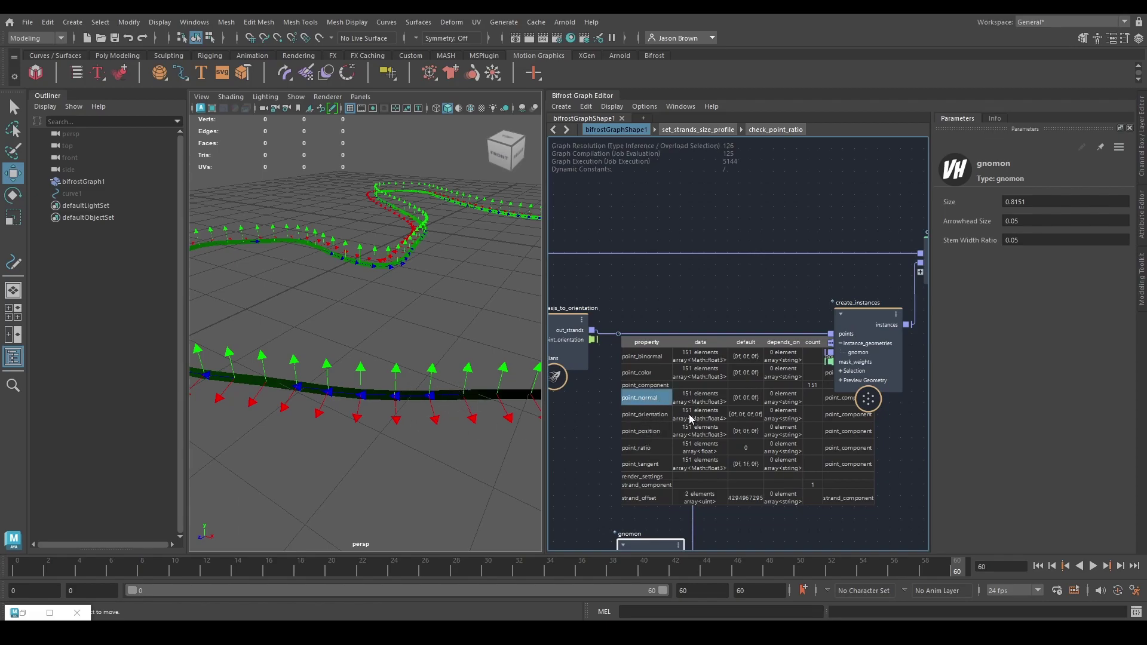
{"action": "left_click", "coordinate": [643, 465]}
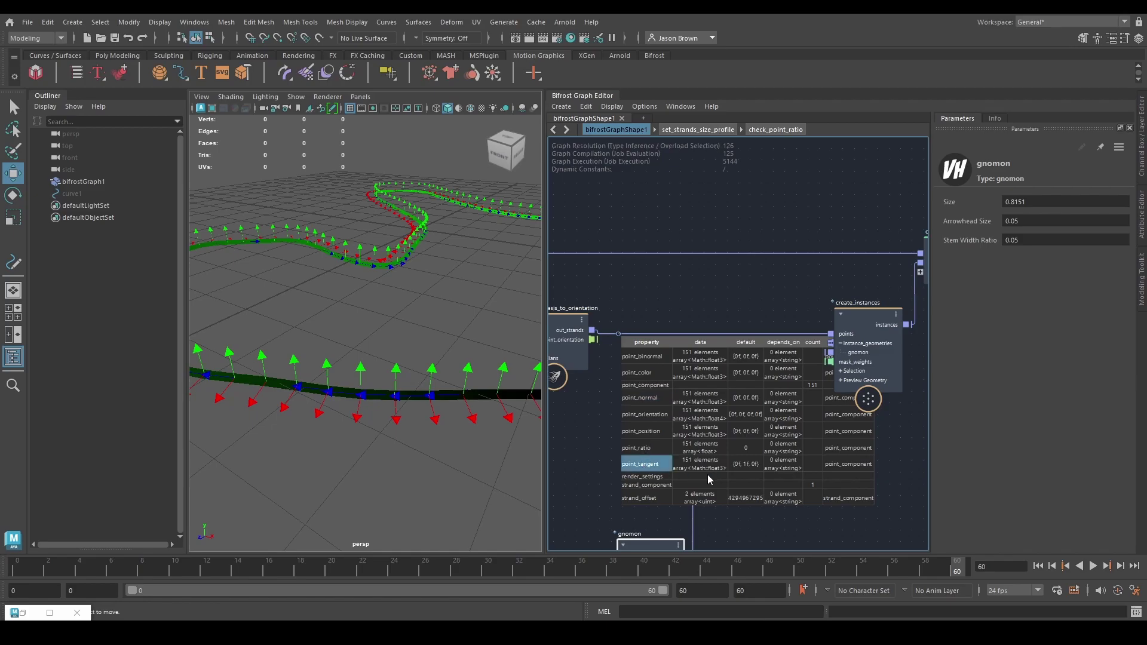
{"action": "left_click", "coordinate": [653, 358]}
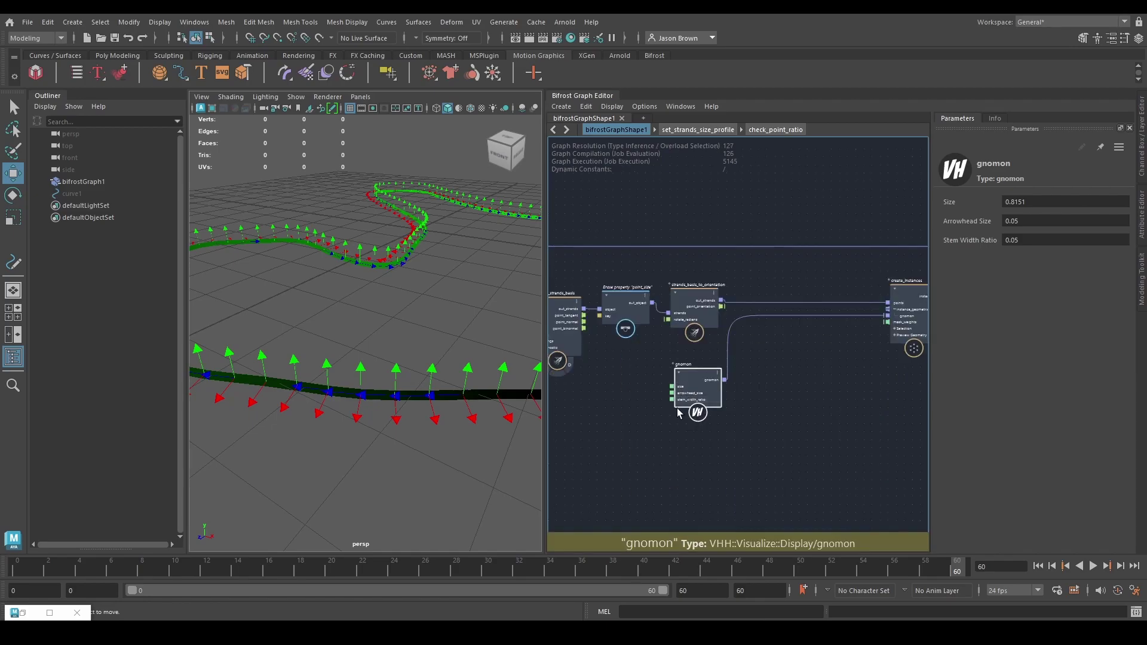
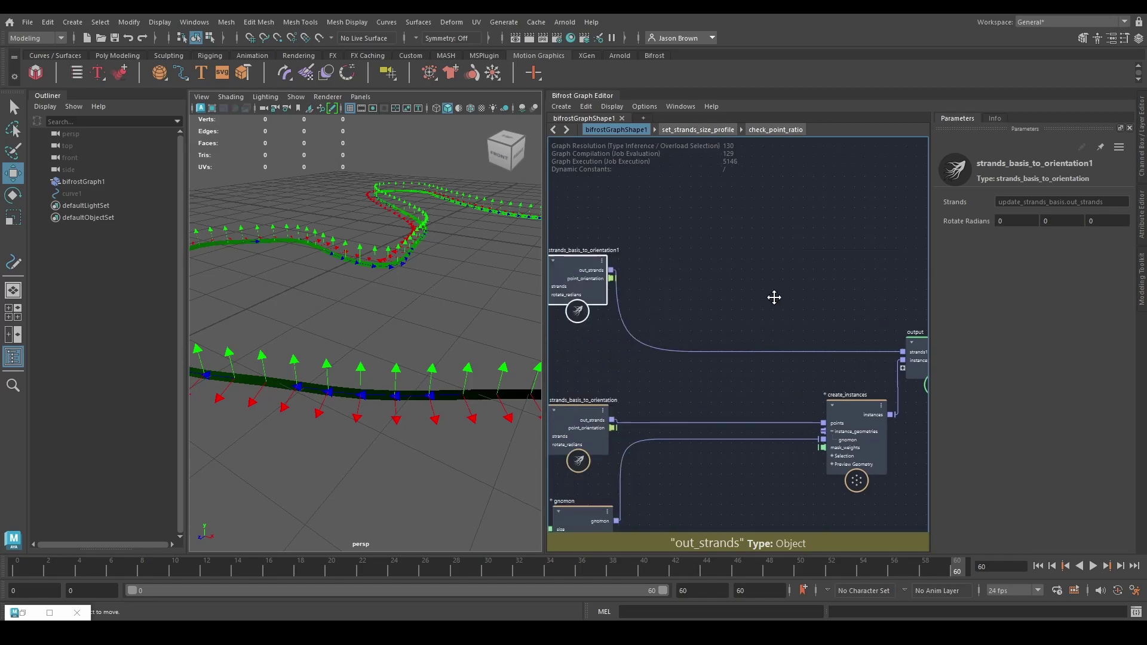
- Move strands_basis_to_orientation1 and update_strands_basis farther left in the graph
{"action": "middle_click_drag", "start_coordinate": [727, 286], "coordinate": [767, 289], "text": "alt"}
{"action": "left_click_drag", "start_coordinate": [731, 281], "coordinate": [656, 276]}
{"action": "middle_click_drag", "start_coordinate": [685, 324], "coordinate": [818, 273], "text": "alt"}
{"action": "left_click_drag", "start_coordinate": [681, 400], "coordinate": [662, 401]}
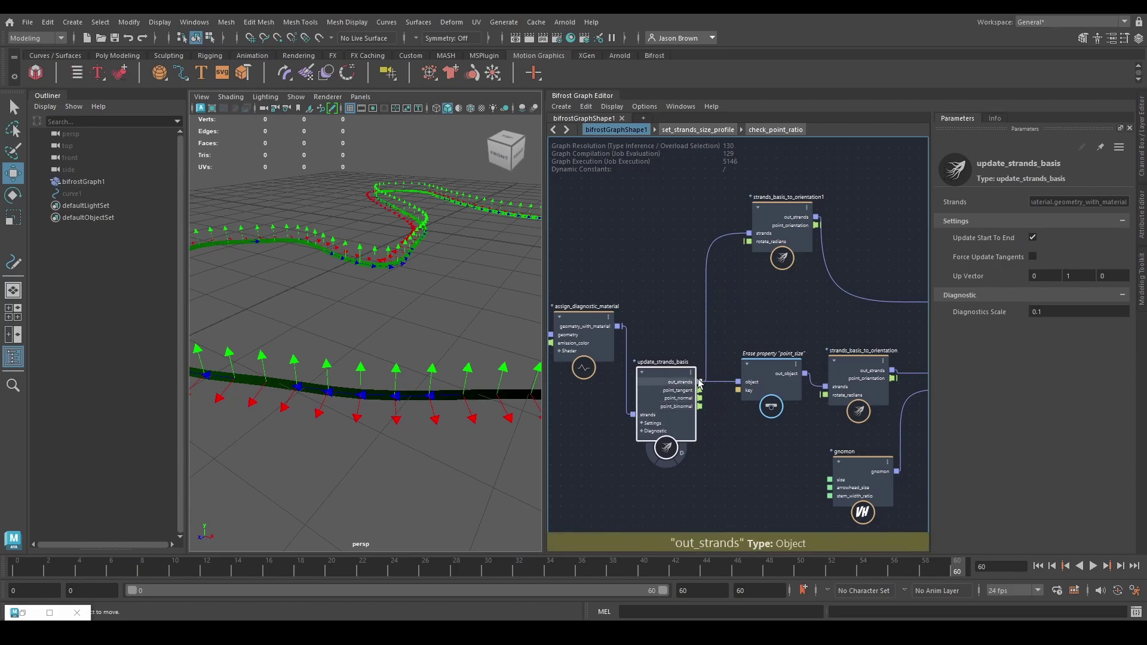
- Connect update_strands_basis's out_strands directly to the output's strands1 input and delete strands_basis_to_orientation1
{"action": "middle_click_drag", "start_coordinate": [899, 332], "coordinate": [759, 290]}
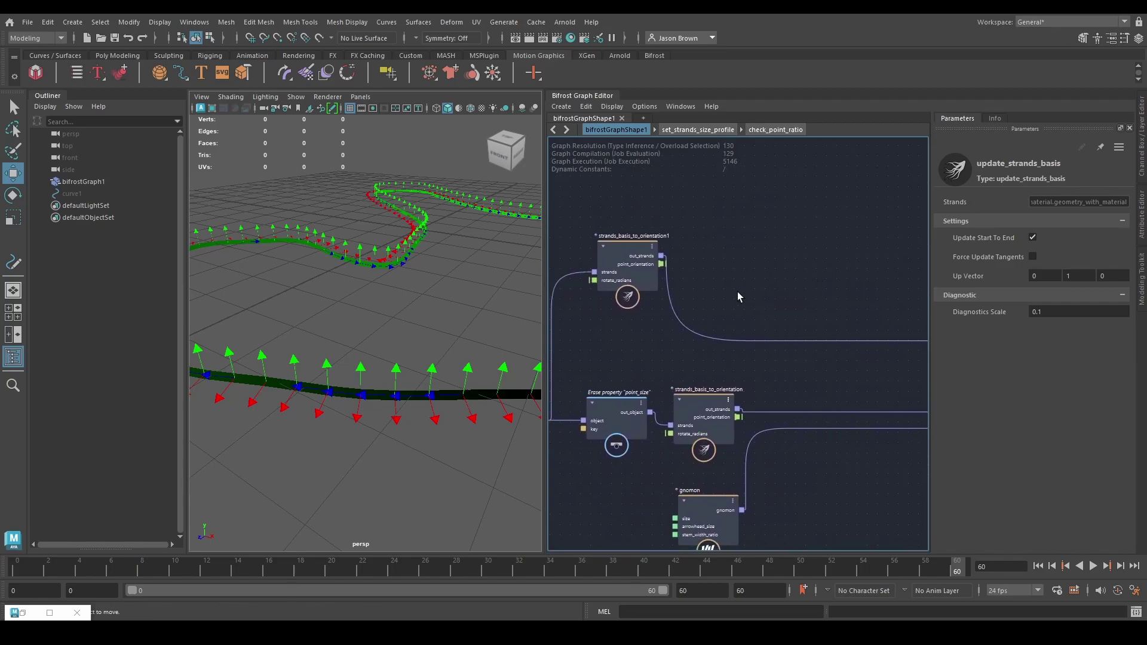
{"action": "middle_click_drag", "start_coordinate": [645, 284], "coordinate": [691, 322]}
{"action": "left_click", "coordinate": [638, 265]}
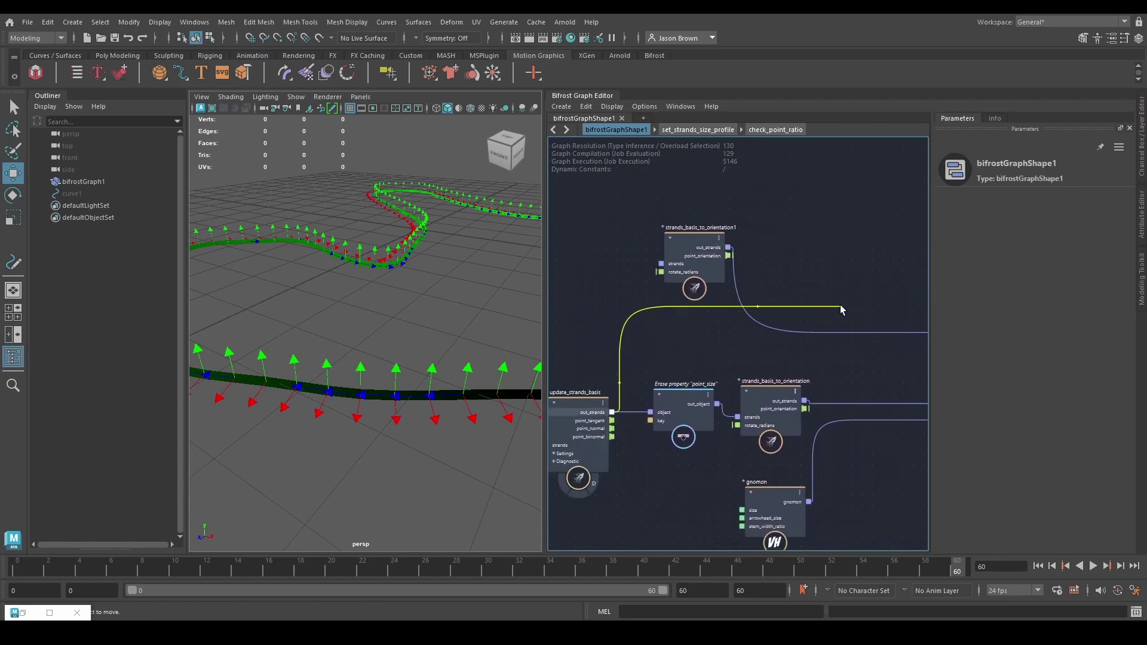
{"action": "middle_click_drag", "start_coordinate": [867, 306], "coordinate": [562, 295]}
{"action": "left_click", "coordinate": [793, 325]}
{"action": "middle_click_drag", "start_coordinate": [674, 276], "coordinate": [925, 306]}
{"action": "left_click", "coordinate": [644, 308]}
{"action": "key", "text": "Delete"}
- Add a displace_points node and insert it on the connection between update_strands_basis and the output
{"action": "middle_click_drag", "start_coordinate": [673, 312], "coordinate": [750, 250]}
{"action": "key", "text": "Tab"}
{"action": "type", "text": "displace"}
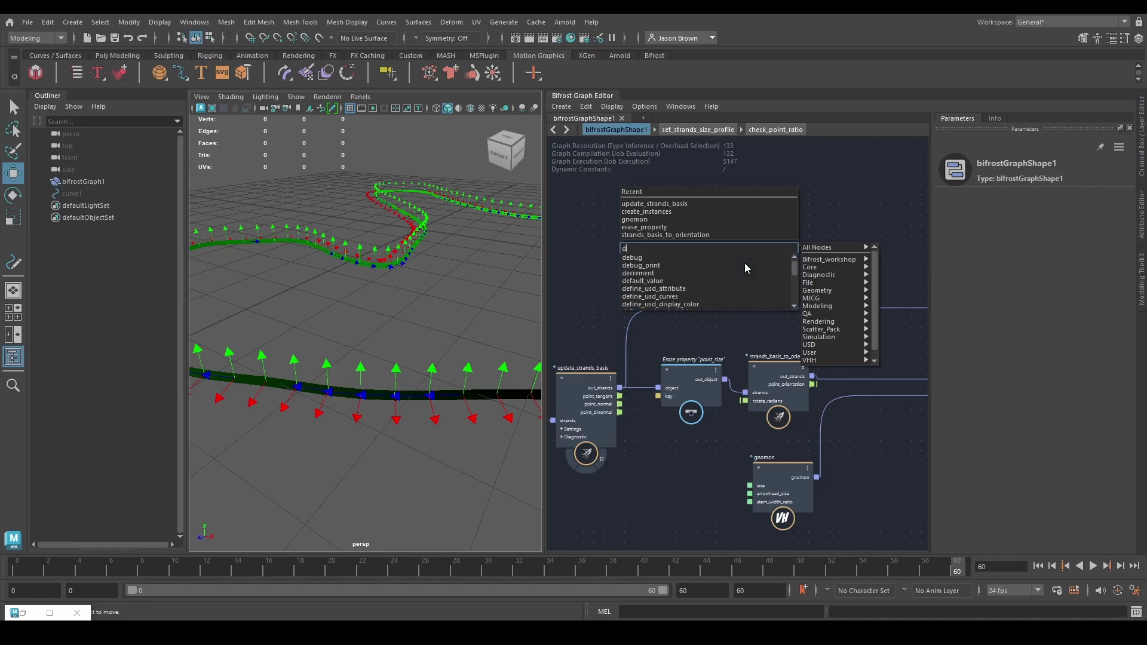
{"action": "key", "text": "Down"}
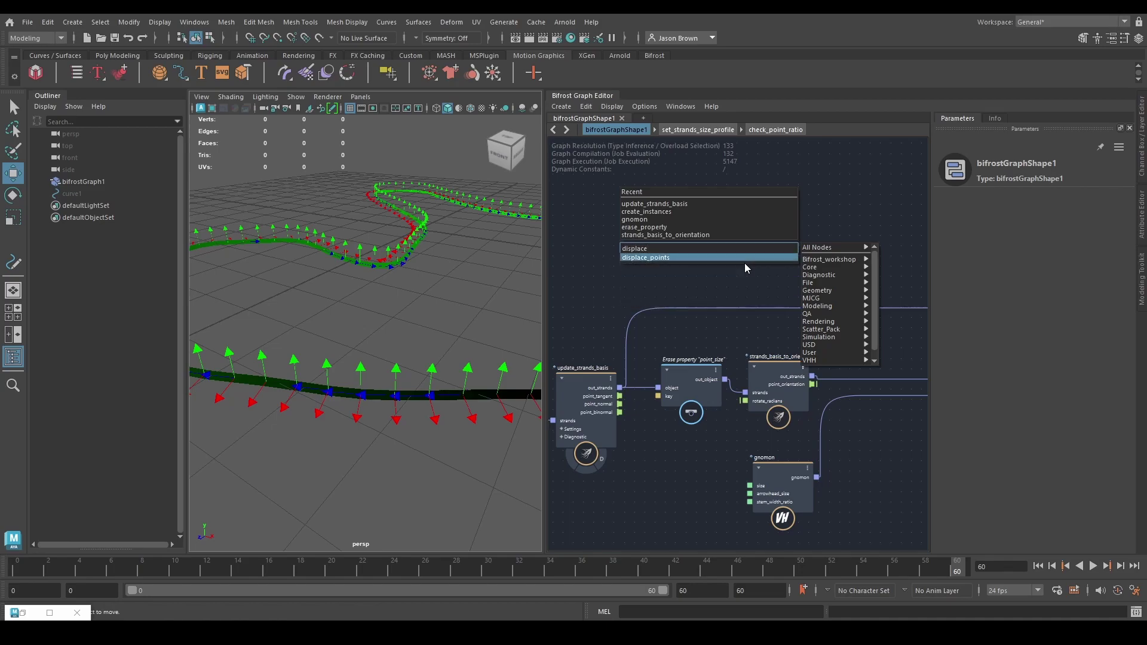
{"action": "key", "text": "Return"}
{"action": "left_click_drag", "start_coordinate": [775, 282], "coordinate": [819, 268]}
{"action": "middle_click_drag", "start_coordinate": [782, 270], "coordinate": [746, 300]}
{"action": "left_click_drag", "start_coordinate": [746, 300], "coordinate": [768, 334]}
{"action": "left_click", "coordinate": [780, 338]}
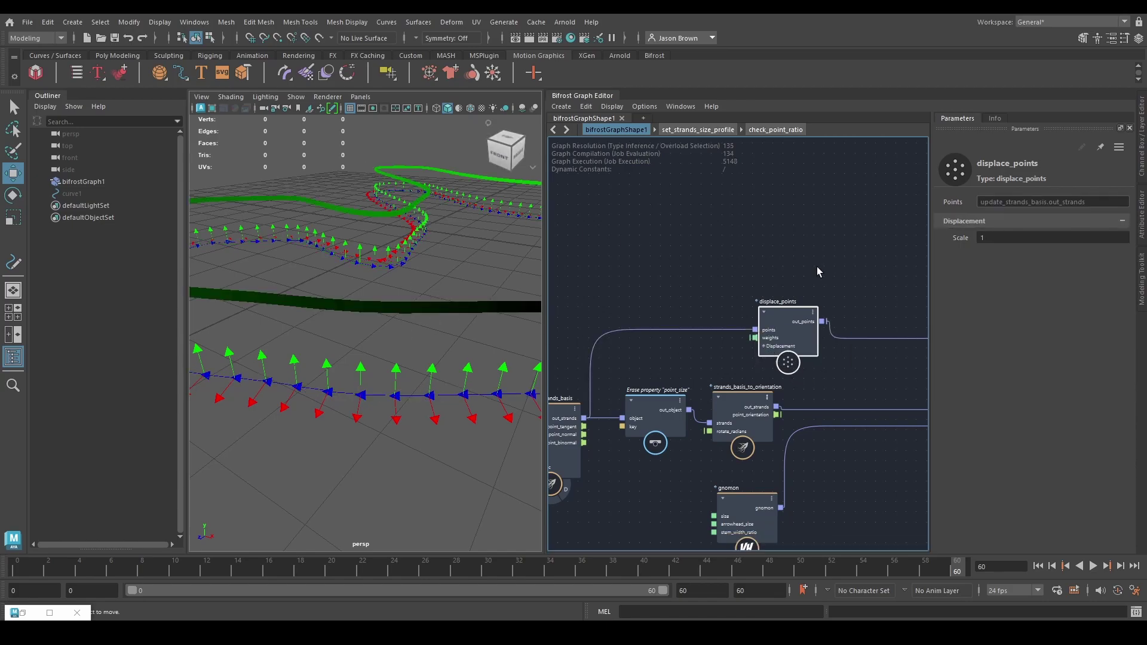
- Move displace_points up and away from the basis nodes, and expand its Displacement ports
{"action": "left_click_drag", "start_coordinate": [771, 327], "coordinate": [805, 293]}
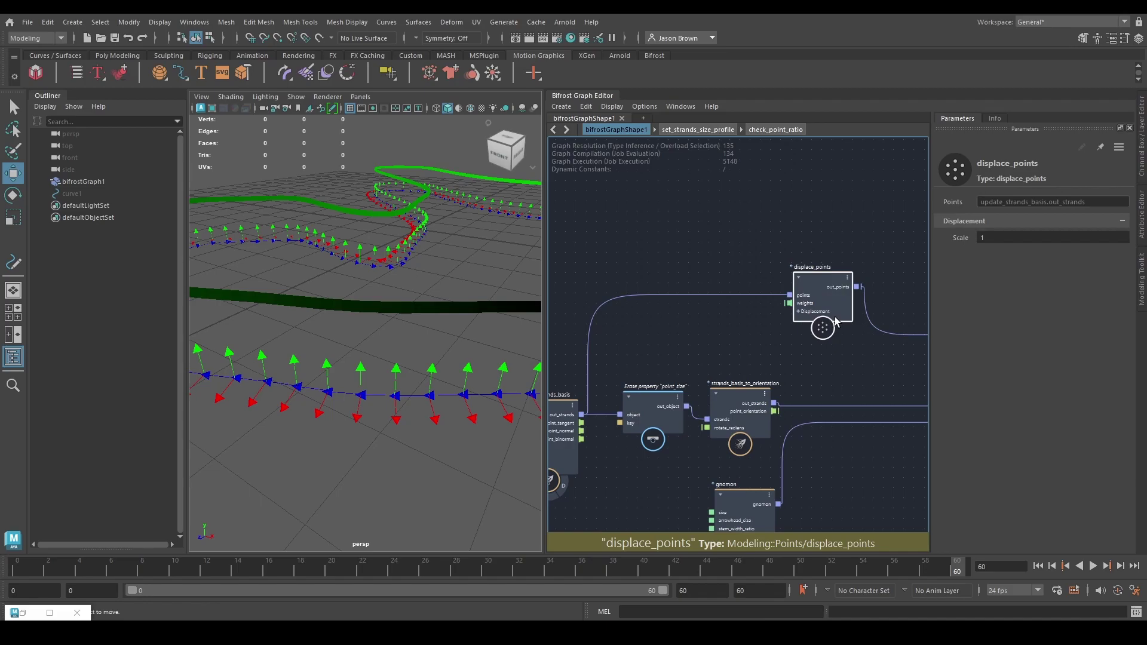
{"action": "left_click", "coordinate": [799, 312]}
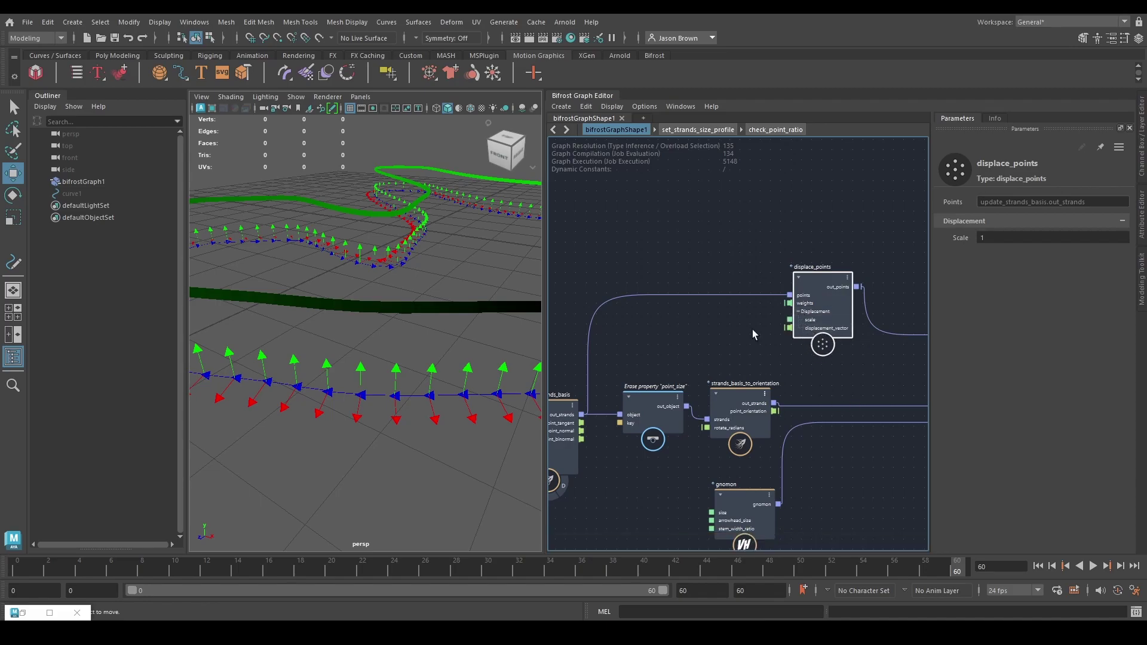
- Try feeding displace_points from assign_diagnostic_material's geometry_with_material and varying its scale, and reconnect update_strands_basis's out_strands to its points input
{"action": "mouse_move", "coordinate": [376, 279]}
{"action": "left_mouse_down", "text": "alt"}
{"action": "mouse_move", "coordinate": [469, 259]}
{"action": "mouse_move", "coordinate": [366, 277]}
{"action": "left_mouse_up", "text": "alt"}
{"action": "middle_click_drag", "start_coordinate": [572, 334], "coordinate": [724, 345], "text": "alt"}
{"action": "left_click_drag", "start_coordinate": [651, 371], "coordinate": [830, 312]}
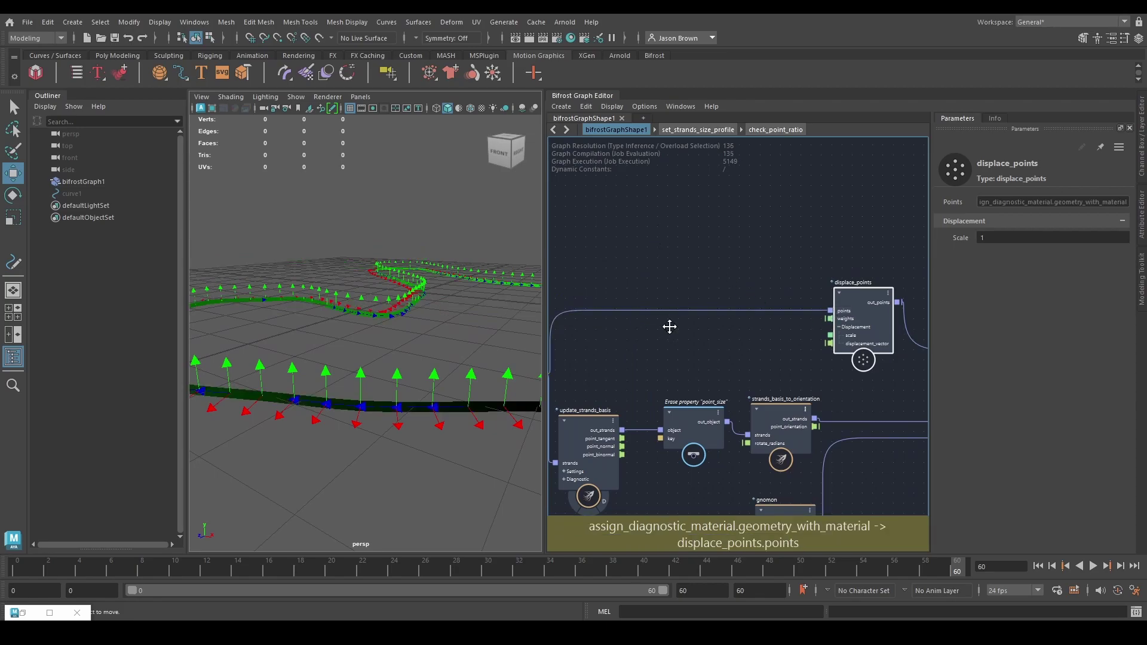
{"action": "middle_click_drag", "start_coordinate": [668, 328], "coordinate": [727, 317], "text": "alt"}
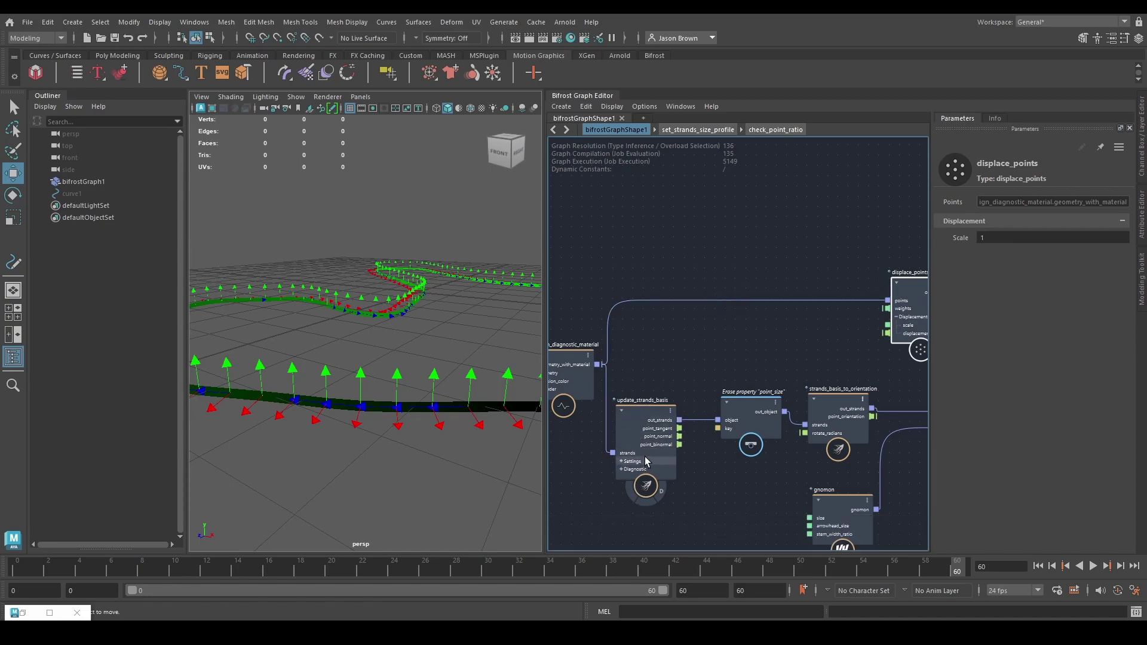
{"action": "middle_click_drag", "start_coordinate": [722, 333], "coordinate": [709, 325]}
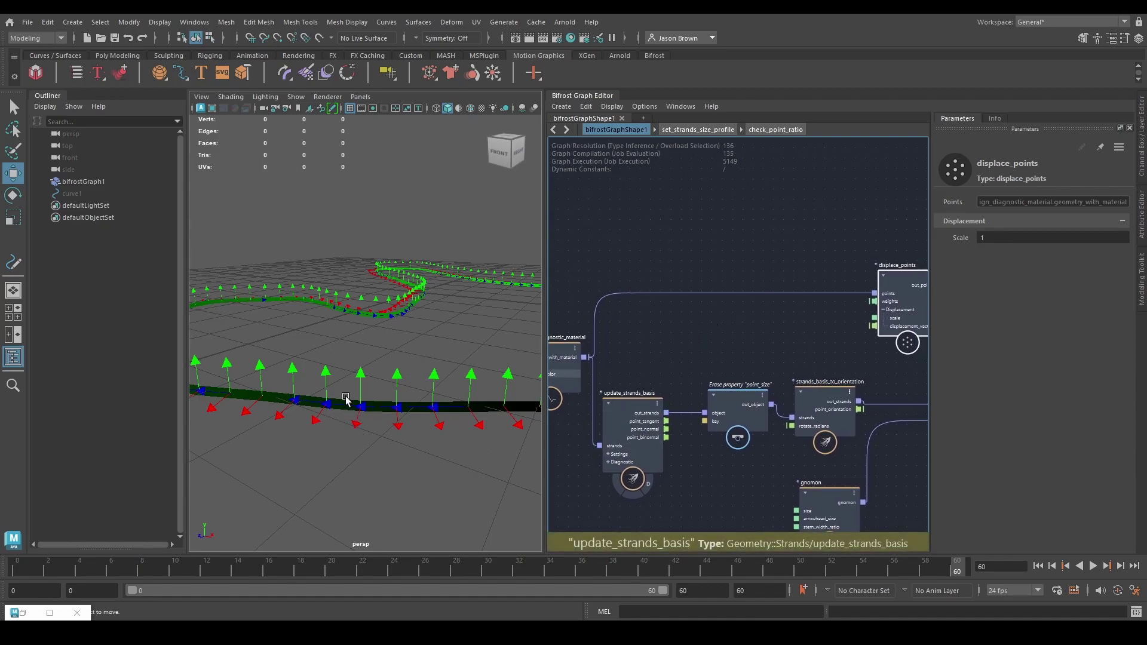
{"action": "left_click_drag", "start_coordinate": [1020, 238], "coordinate": [1090, 238]}
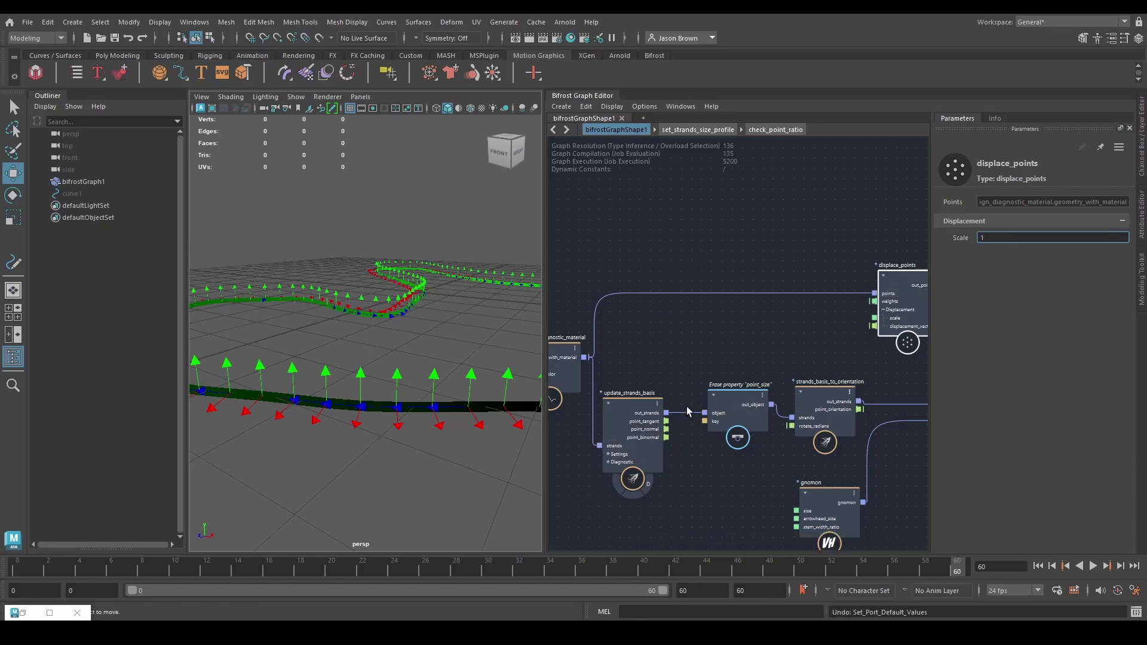
{"action": "left_click_drag", "start_coordinate": [667, 413], "coordinate": [874, 294]}
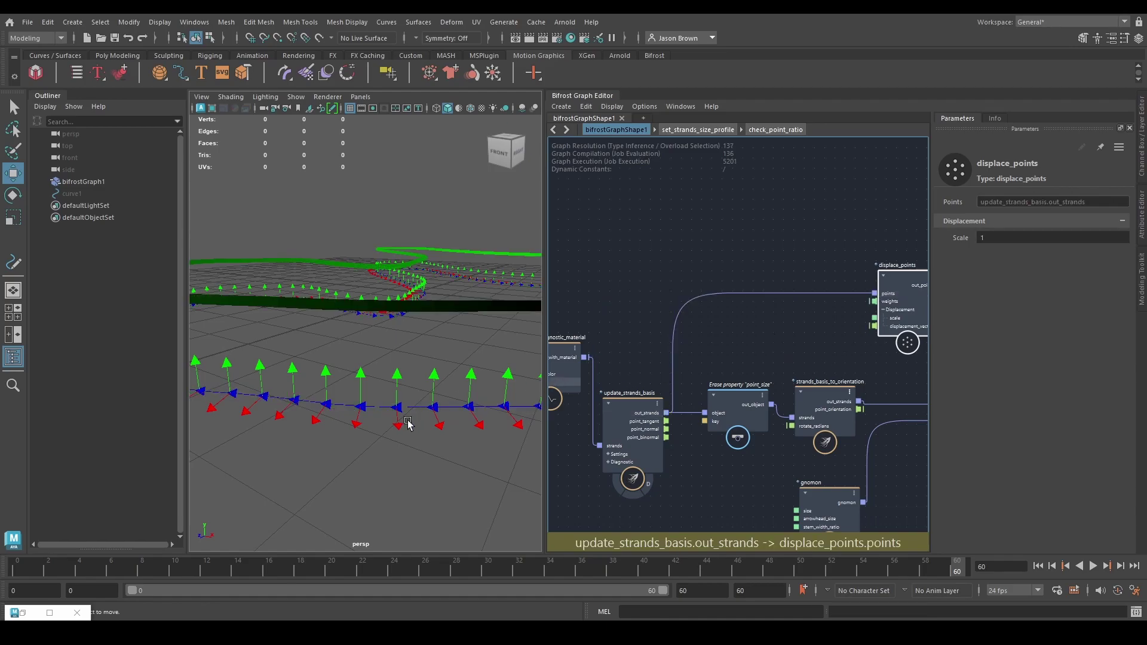
{"action": "left_click_drag", "start_coordinate": [462, 359], "coordinate": [419, 429], "text": "alt"}
- Move the Erase property, strands_basis_to_orientation and gnomon nodes farther right in the graph, and raise displace_points
{"action": "middle_click_drag", "start_coordinate": [798, 464], "coordinate": [652, 425], "text": "alt"}
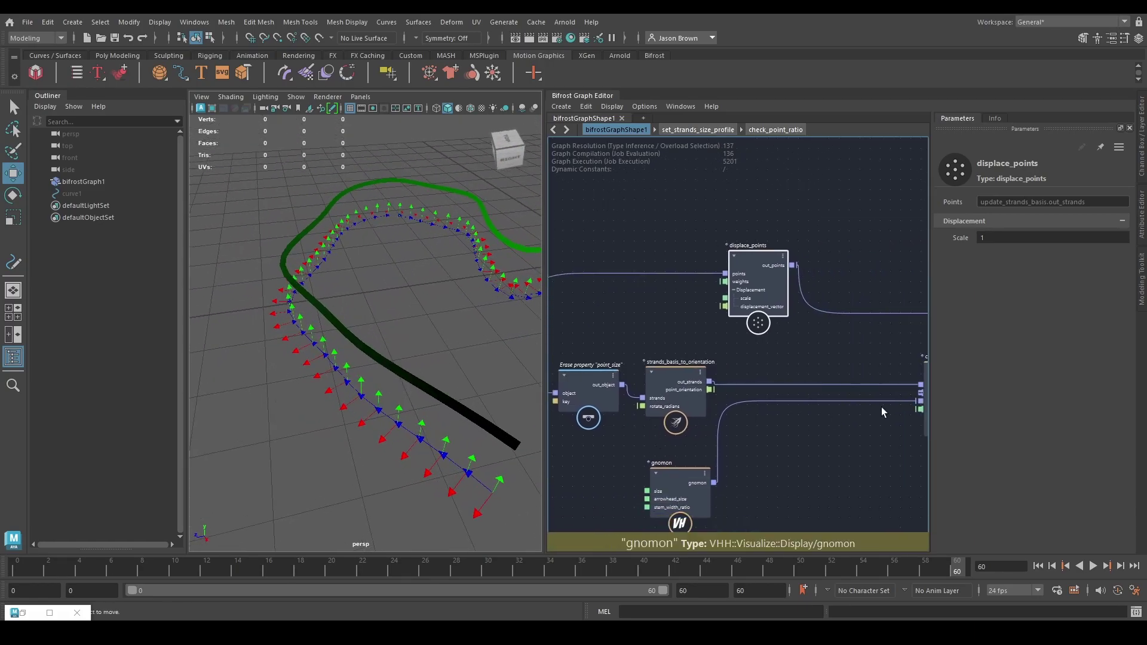
{"action": "middle_click_drag", "start_coordinate": [775, 401], "coordinate": [863, 428], "text": "alt"}
{"action": "mouse_move", "coordinate": [670, 381]}
{"action": "left_mouse_down"}
{"action": "mouse_move", "coordinate": [773, 478]}
{"action": "mouse_move", "coordinate": [779, 503]}
{"action": "left_mouse_up"}
{"action": "left_click_drag", "start_coordinate": [767, 433], "coordinate": [877, 439]}
{"action": "middle_click_drag", "start_coordinate": [800, 352], "coordinate": [822, 356], "text": "alt"}
{"action": "left_click_drag", "start_coordinate": [849, 321], "coordinate": [835, 286]}
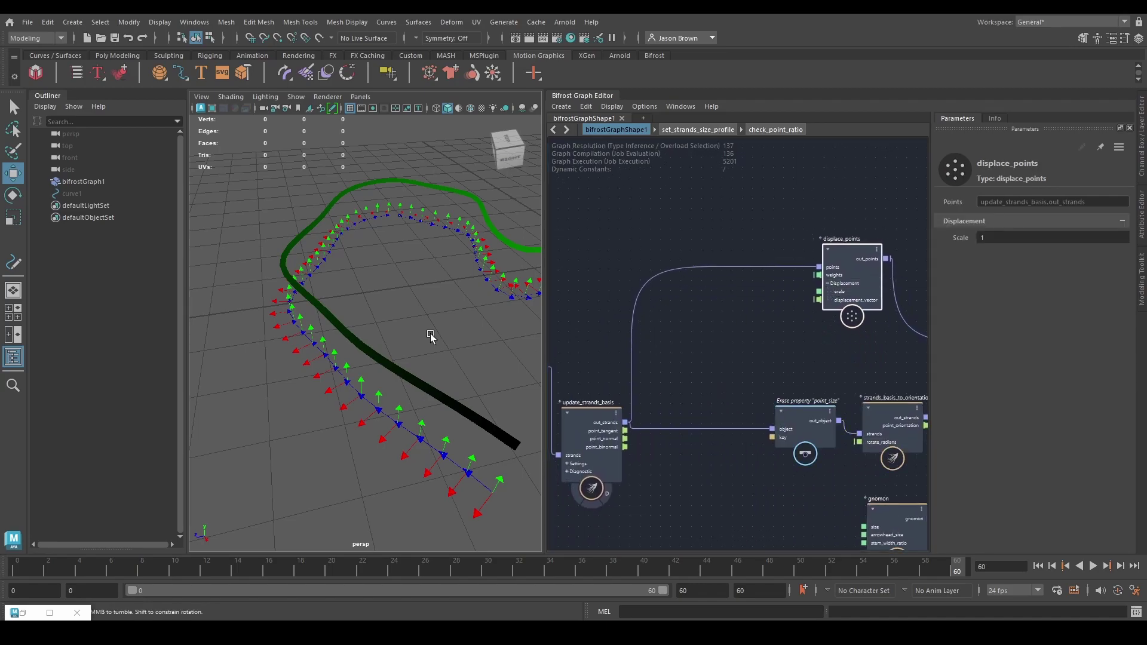
- Duplicate displace_points with its input connection, place the copy below it, and connect the copy's out_points to the output
{"action": "left_click_drag", "start_coordinate": [430, 333], "coordinate": [428, 328], "text": "alt"}
{"action": "middle_click_drag", "start_coordinate": [698, 365], "coordinate": [569, 388], "text": "alt"}
{"action": "left_click_drag", "start_coordinate": [726, 333], "coordinate": [735, 269]}
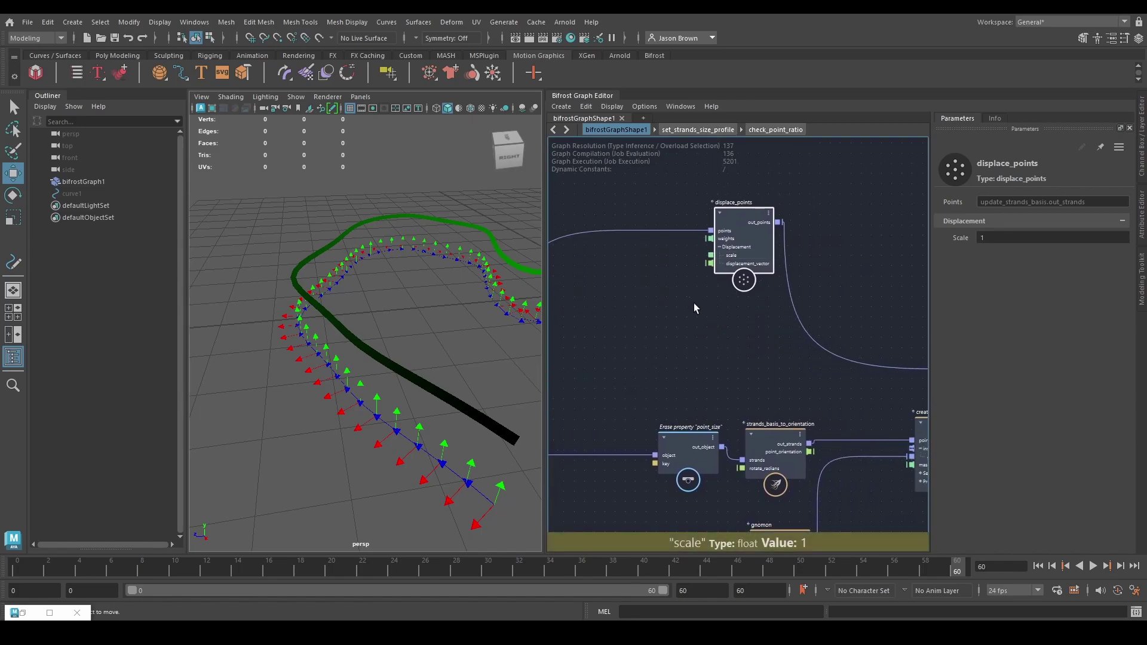
{"action": "key", "text": "ctrl+shift+d"}
{"action": "left_click_drag", "start_coordinate": [730, 373], "coordinate": [746, 353]}
{"action": "left_click", "coordinate": [778, 328]}
{"action": "middle_click_drag", "start_coordinate": [881, 308], "coordinate": [874, 307], "text": "alt"}
{"action": "left_click_drag", "start_coordinate": [874, 306], "coordinate": [863, 370]}
- Connect update_strands_basis's point_binormal to the displacement_vector of displace_points
{"action": "middle_click_drag", "start_coordinate": [609, 346], "coordinate": [866, 336], "text": "alt"}
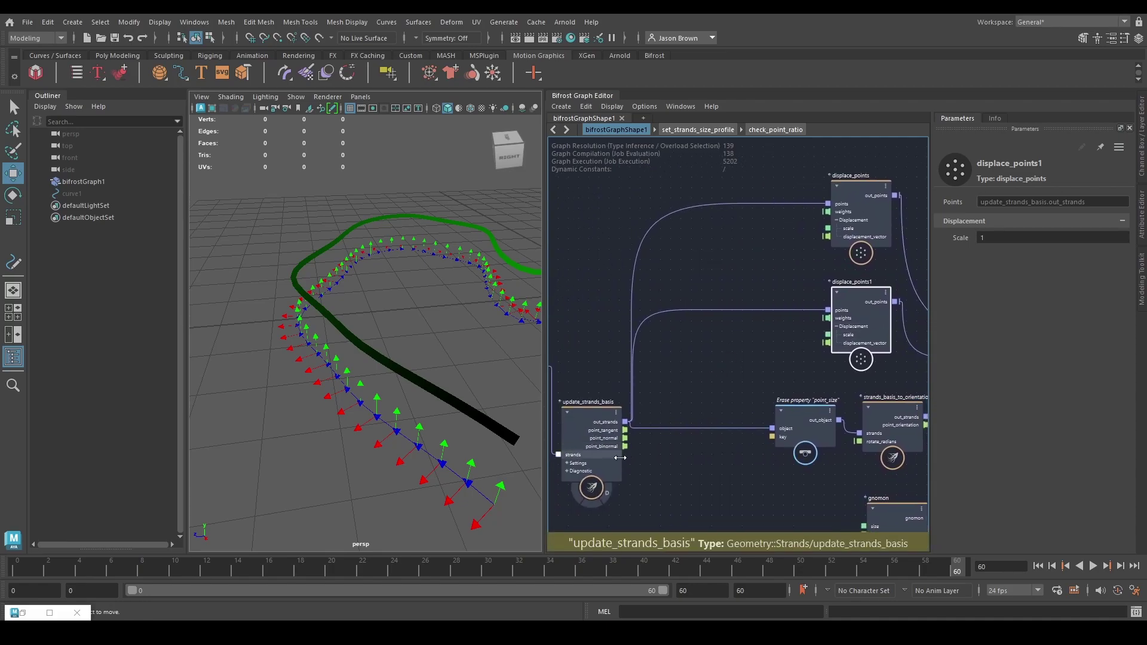
{"action": "left_click_drag", "start_coordinate": [786, 255], "coordinate": [828, 236]}
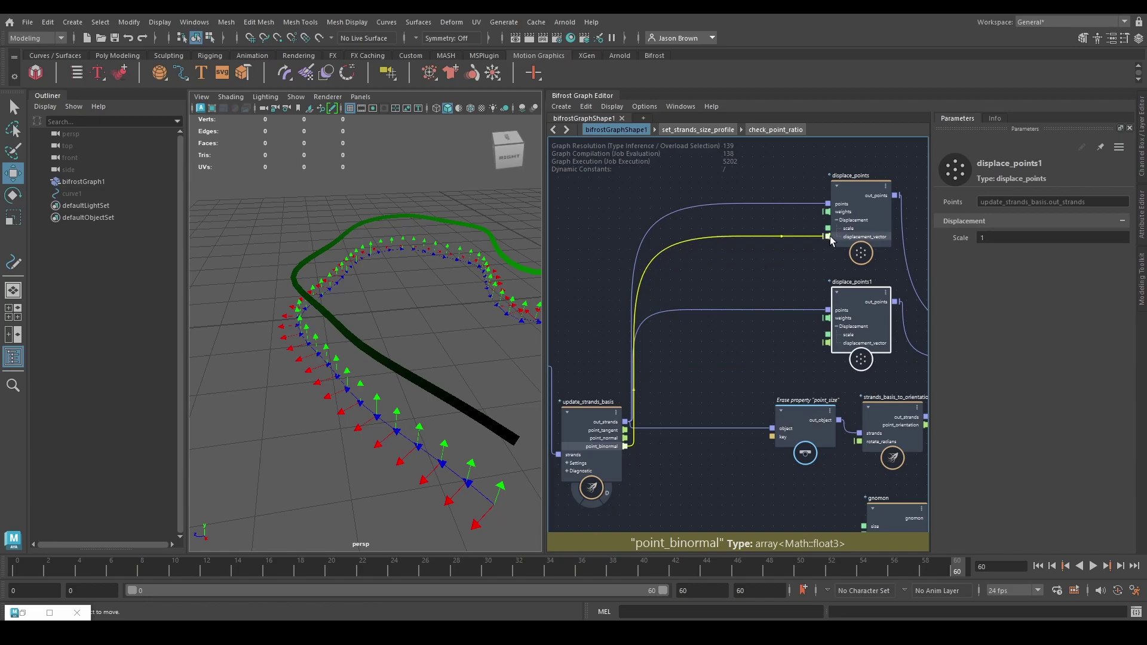
{"action": "left_click_drag", "start_coordinate": [382, 335], "coordinate": [420, 371], "text": "alt"}
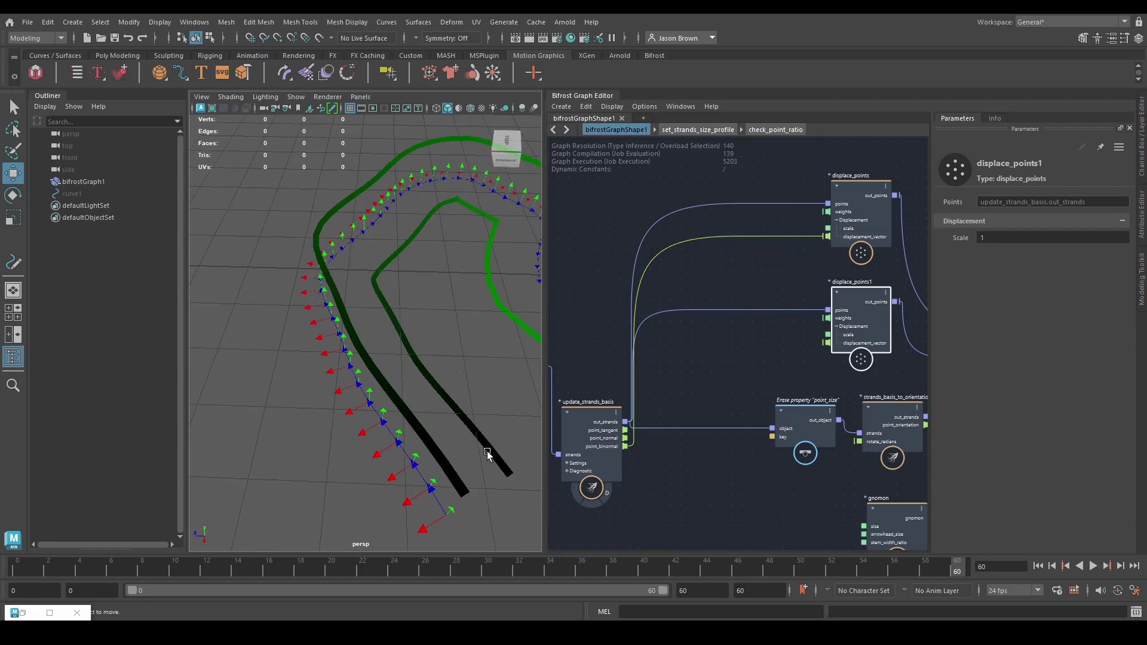
- Add a negate node fed by update_strands_basis's point_binormal and place it before displace_points1
{"action": "middle_click_drag", "start_coordinate": [750, 351], "coordinate": [743, 287]}
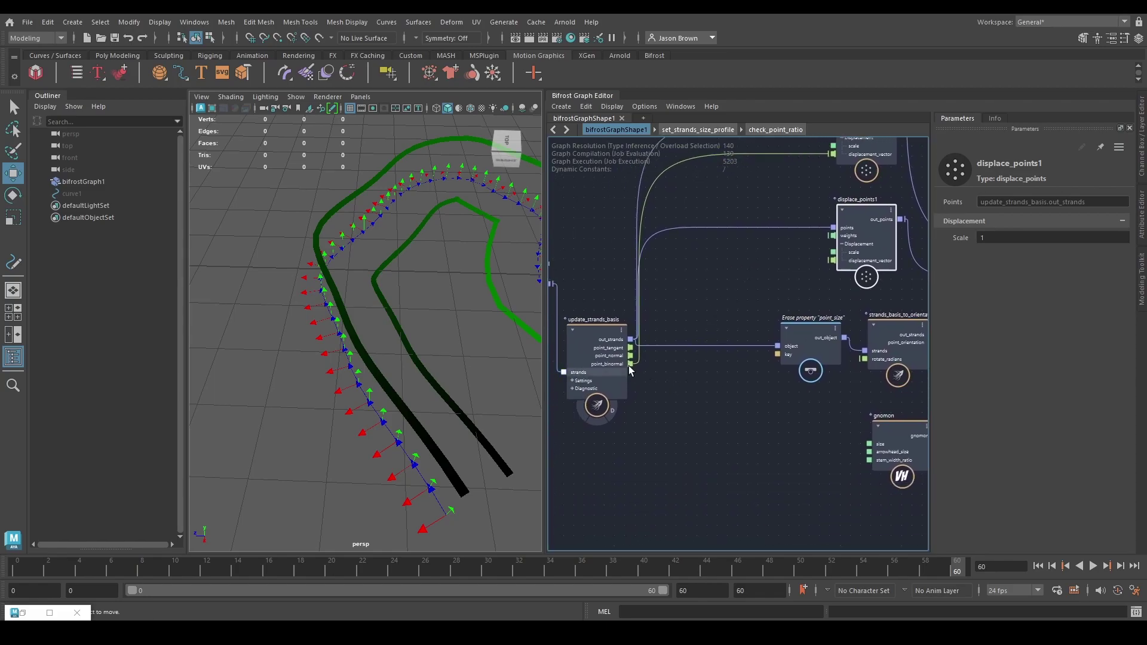
{"action": "left_click_drag", "start_coordinate": [633, 365], "coordinate": [689, 392]}
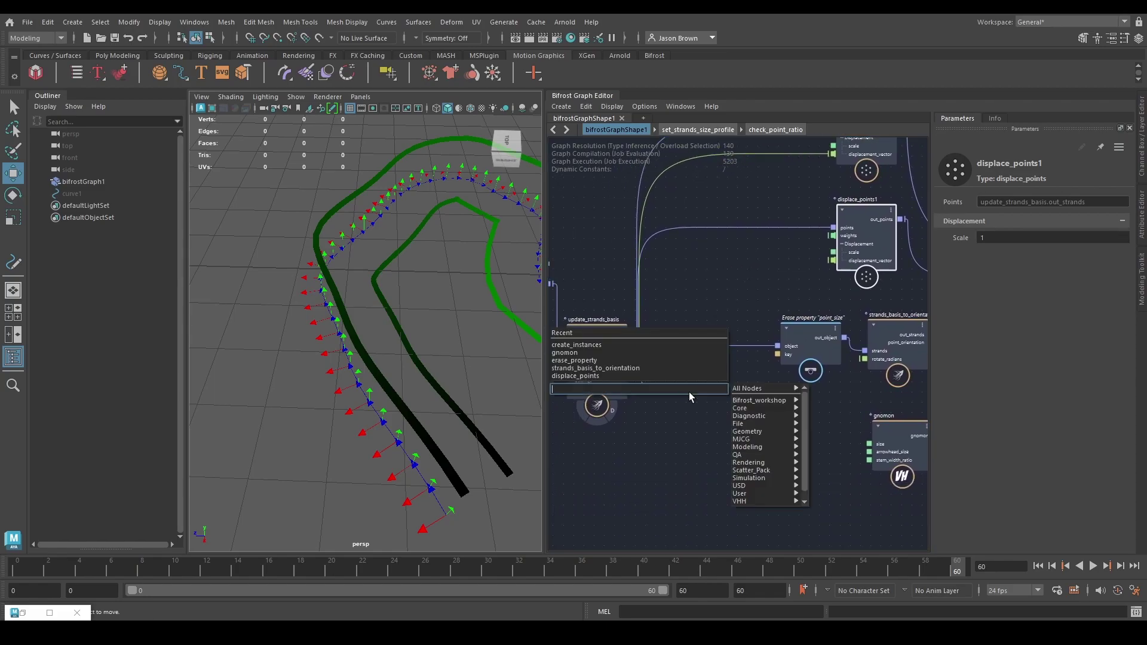
{"action": "type", "text": "negate"}
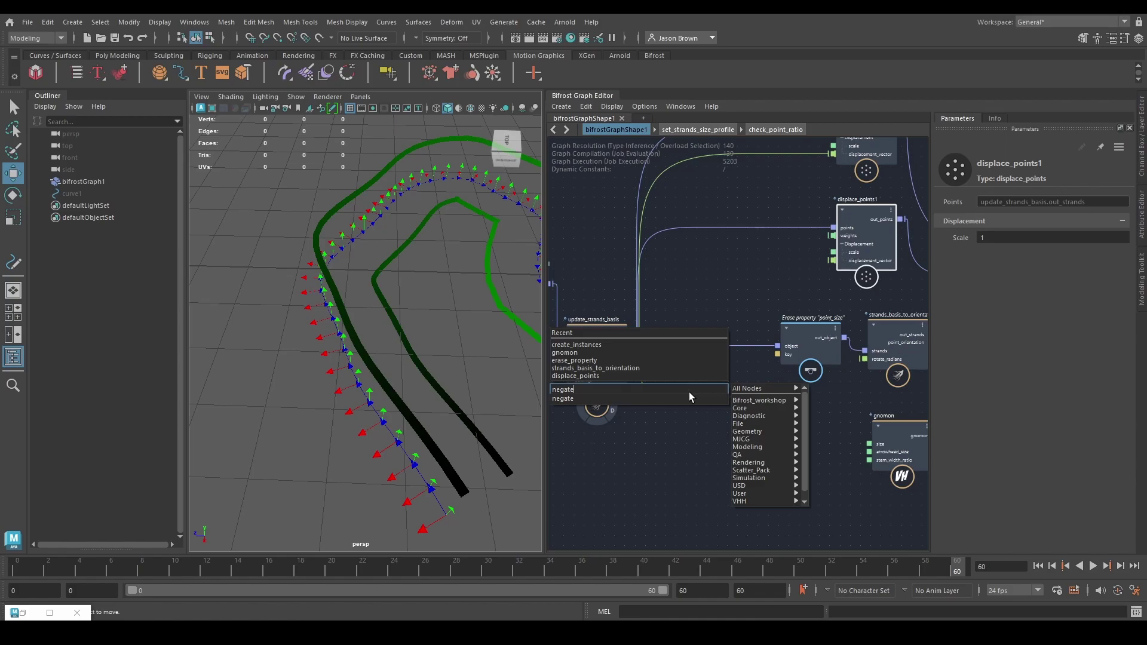
{"action": "left_click", "coordinate": [690, 395]}
{"action": "left_click_drag", "start_coordinate": [691, 428], "coordinate": [720, 279]}
- Connect the negate node's negated output to displace_points1's displacement_vector and tidy the node's position
{"action": "middle_click_drag", "start_coordinate": [747, 337], "coordinate": [767, 364], "text": "alt"}
{"action": "left_click_drag", "start_coordinate": [776, 298], "coordinate": [854, 287]}
{"action": "left_click_drag", "start_coordinate": [367, 322], "coordinate": [468, 449], "text": "alt"}
{"action": "left_click_drag", "start_coordinate": [765, 312], "coordinate": [761, 304]}
{"action": "middle_click_drag", "start_coordinate": [846, 258], "coordinate": [827, 287], "text": "alt"}
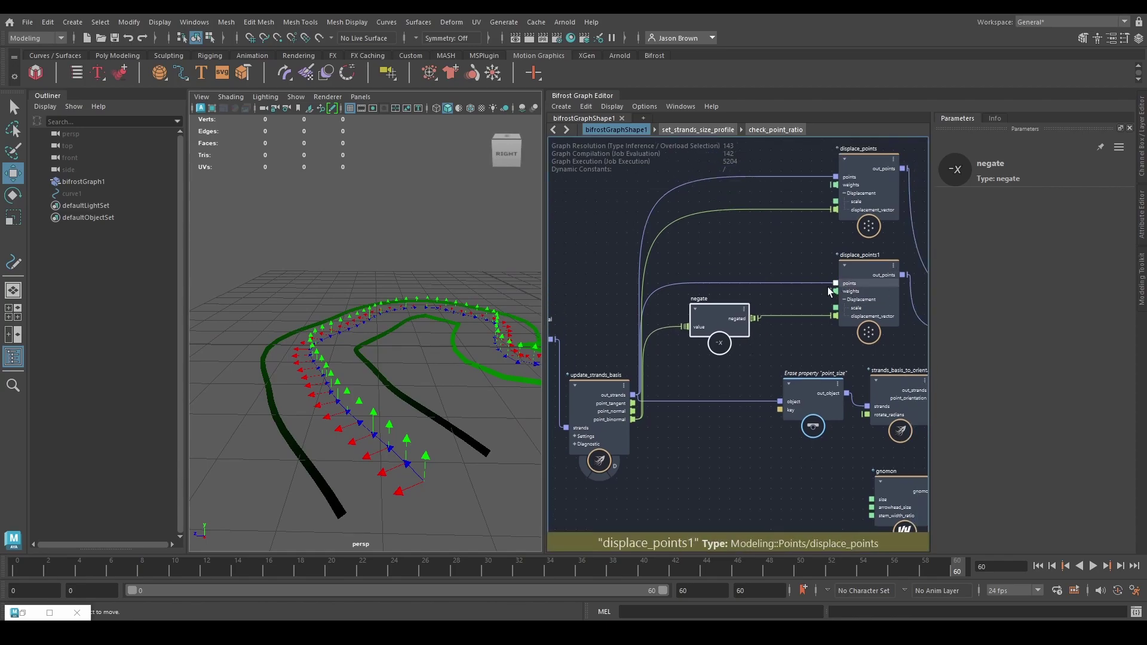
- Create a value node for displace_points1's scale input and place it above the negate node
{"action": "right_click", "coordinate": [851, 313]}
{"action": "left_click", "coordinate": [877, 324]}
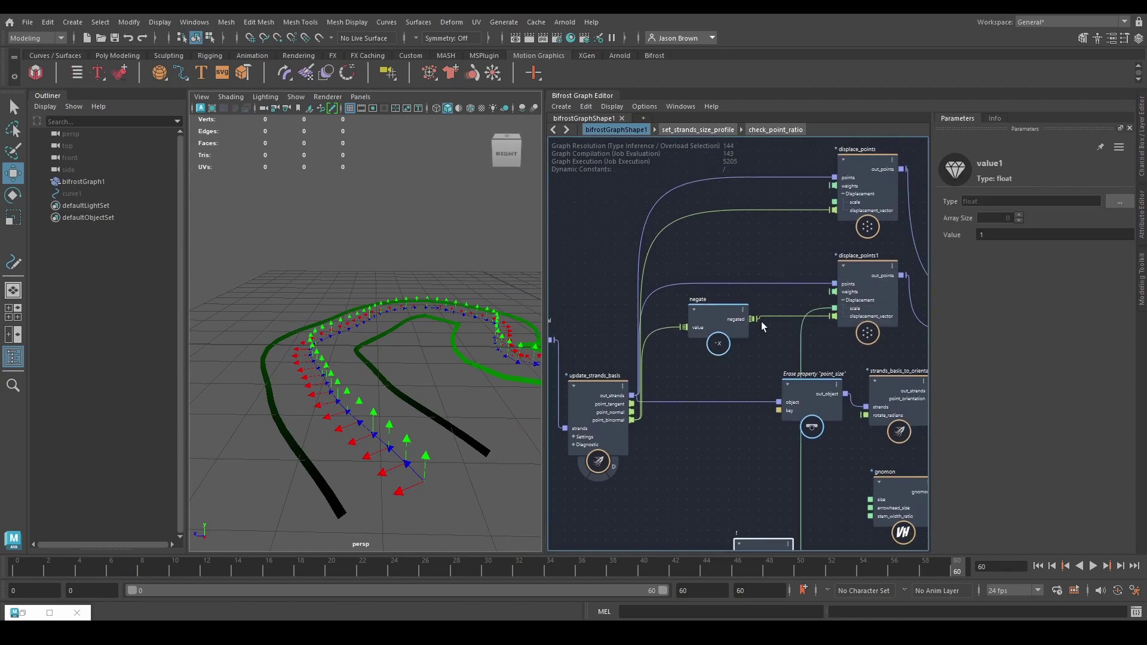
{"action": "middle_click_drag", "start_coordinate": [768, 493], "coordinate": [770, 445], "text": "alt"}
{"action": "left_click_drag", "start_coordinate": [778, 499], "coordinate": [779, 198]}
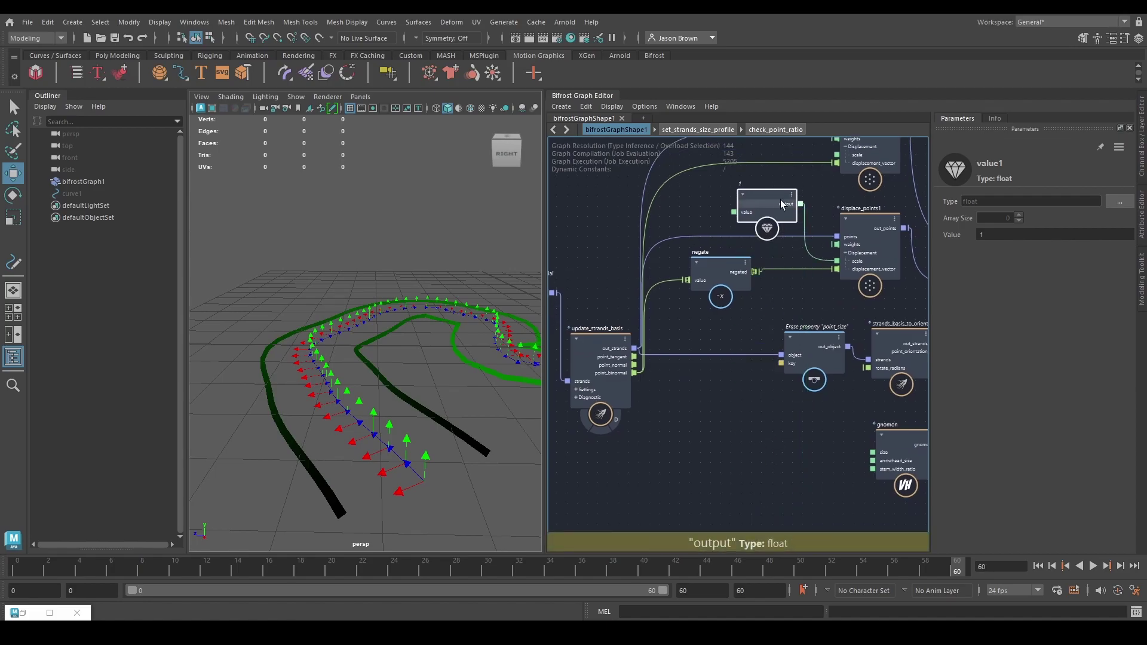
- Connect the value node to displace_points' scale as well and set its value to 0.3544
{"action": "middle_click_drag", "start_coordinate": [781, 200], "coordinate": [744, 277]}
{"action": "left_click", "coordinate": [771, 257]}
{"action": "left_click_drag", "start_coordinate": [766, 280], "coordinate": [800, 231]}
{"action": "left_click", "coordinate": [719, 272]}
{"action": "left_click_drag", "start_coordinate": [1005, 235], "coordinate": [881, 264]}
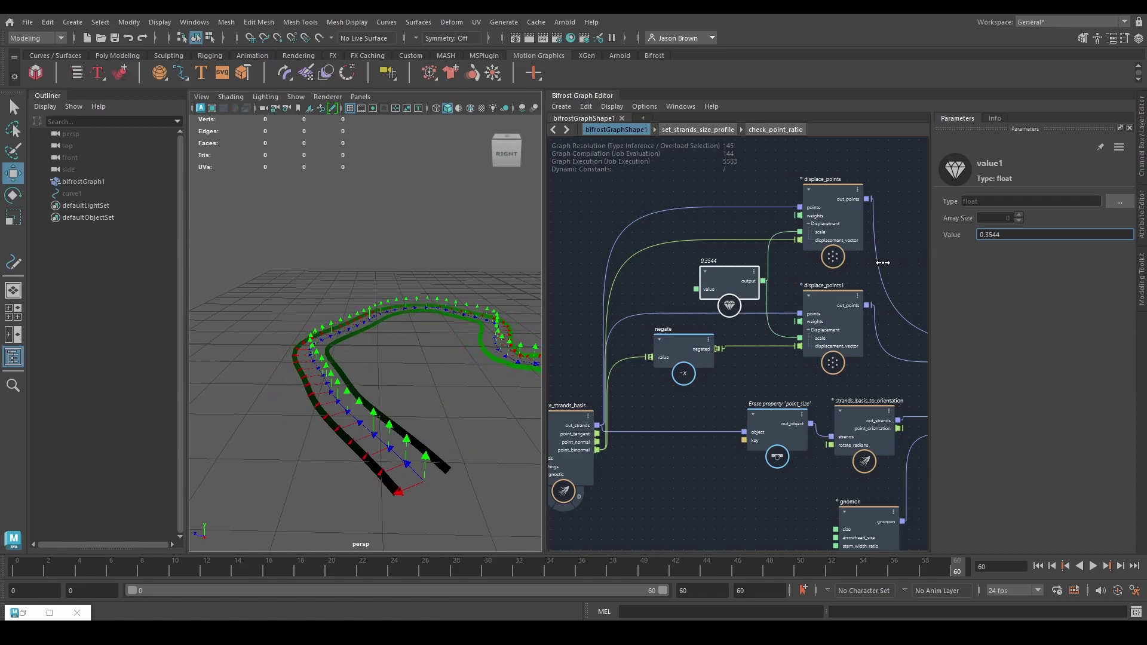
- Examine the two displaced strands along both sides of the curve and the start of the node graph
{"action": "left_click_drag", "start_coordinate": [380, 350], "coordinate": [363, 377], "text": "alt"}
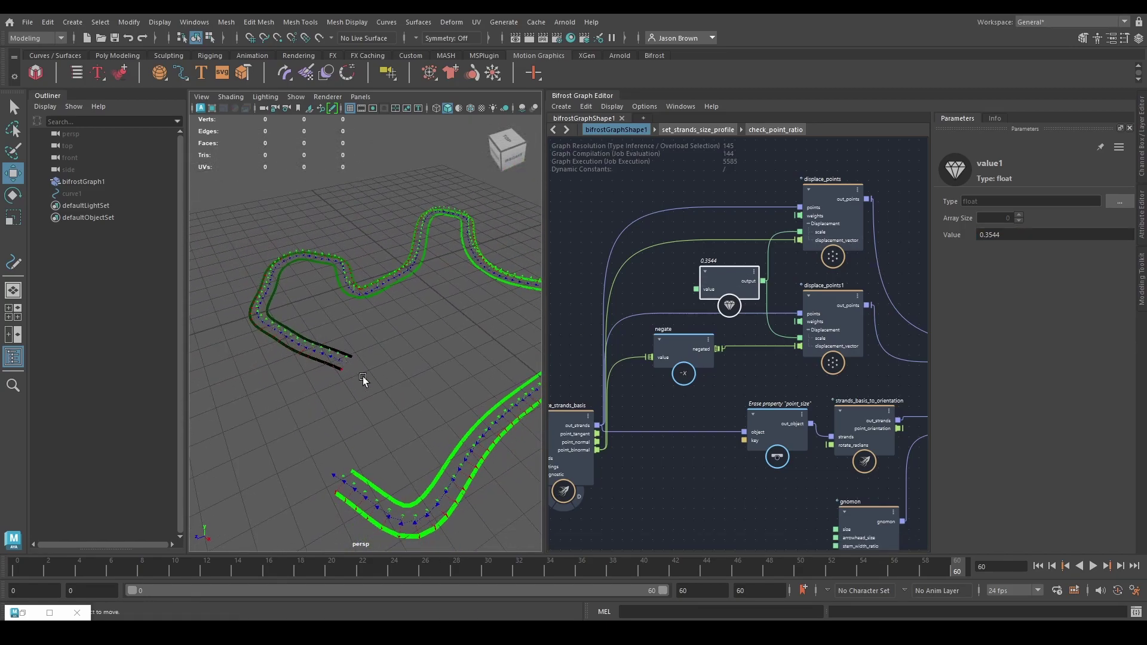
{"action": "scroll", "coordinate": [679, 385], "scroll_direction": "down", "scroll_amount": 4}
{"action": "middle_click_drag", "start_coordinate": [623, 435], "coordinate": [841, 432], "text": "alt"}
{"action": "middle_click_drag", "start_coordinate": [592, 418], "coordinate": [831, 422], "text": "alt"}
{"action": "middle_click_drag", "start_coordinate": [406, 367], "coordinate": [333, 350], "text": "alt"}
{"action": "scroll", "coordinate": [325, 375], "scroll_direction": "up", "scroll_amount": 1}
{"action": "mouse_move", "coordinate": [592, 396]}
{"action": "middle_mouse_down", "text": "alt"}
{"action": "mouse_move", "coordinate": [630, 401]}
{"action": "mouse_move", "coordinate": [588, 412]}
{"action": "middle_mouse_up", "text": "alt"}
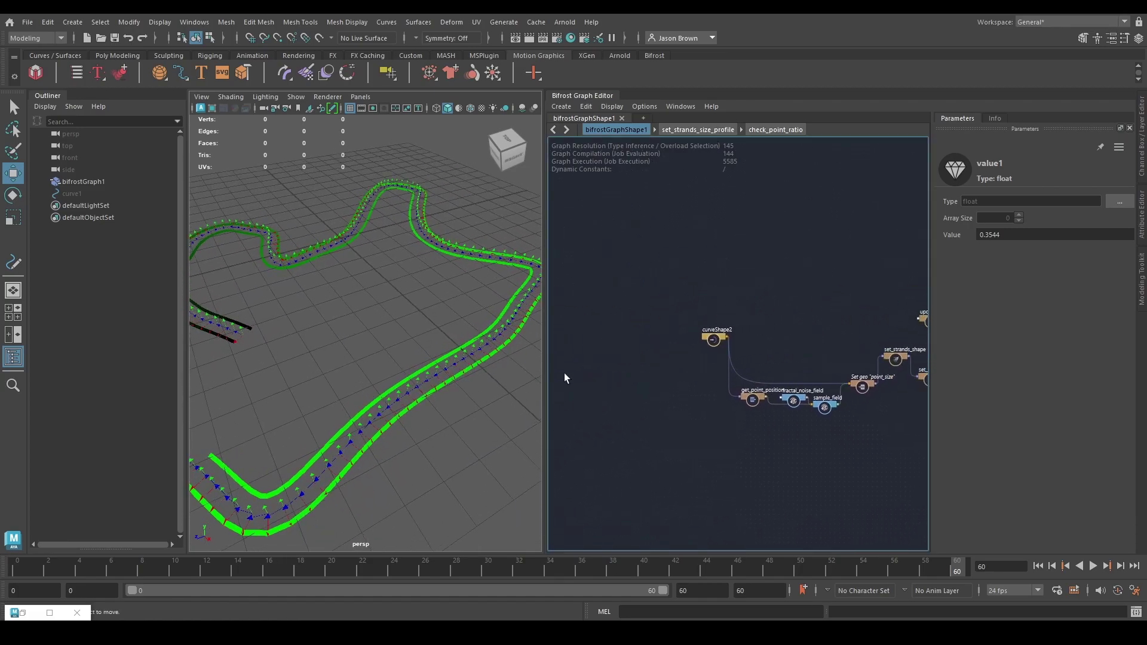
- Rename bifrostGraph1 to strand_in_ratio_basis_loops and hide it in the scene
{"action": "double_click", "coordinate": [83, 182]}
{"action": "type", "text": "strand ratio basis loops"}
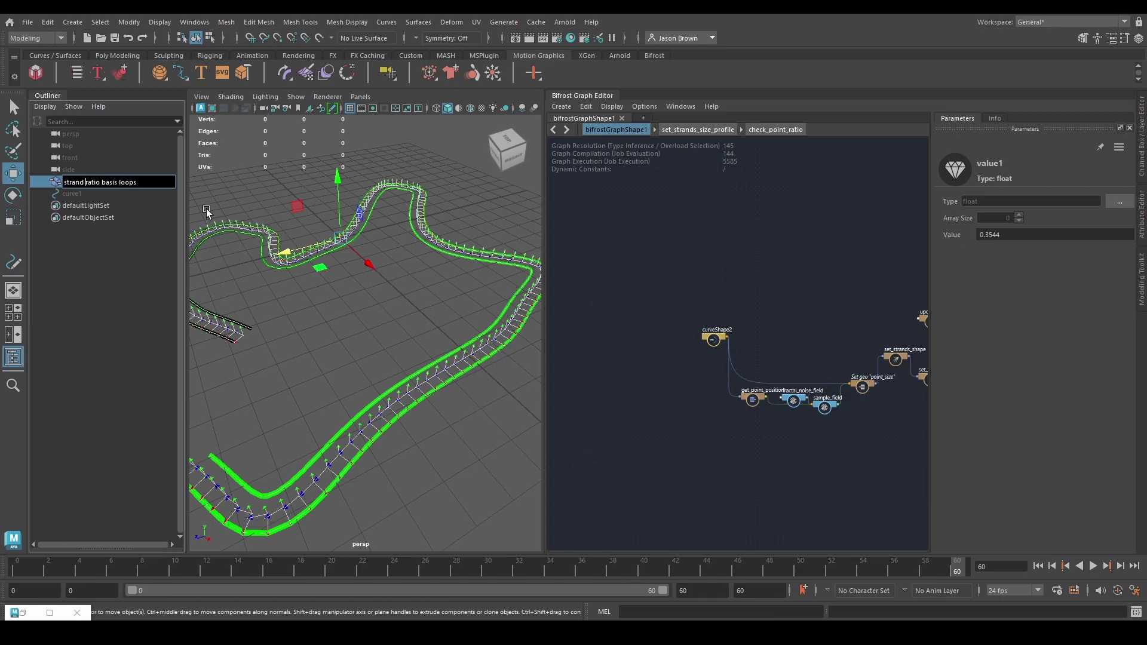
{"action": "type", "text": "in"}
{"action": "key", "text": "Return"}
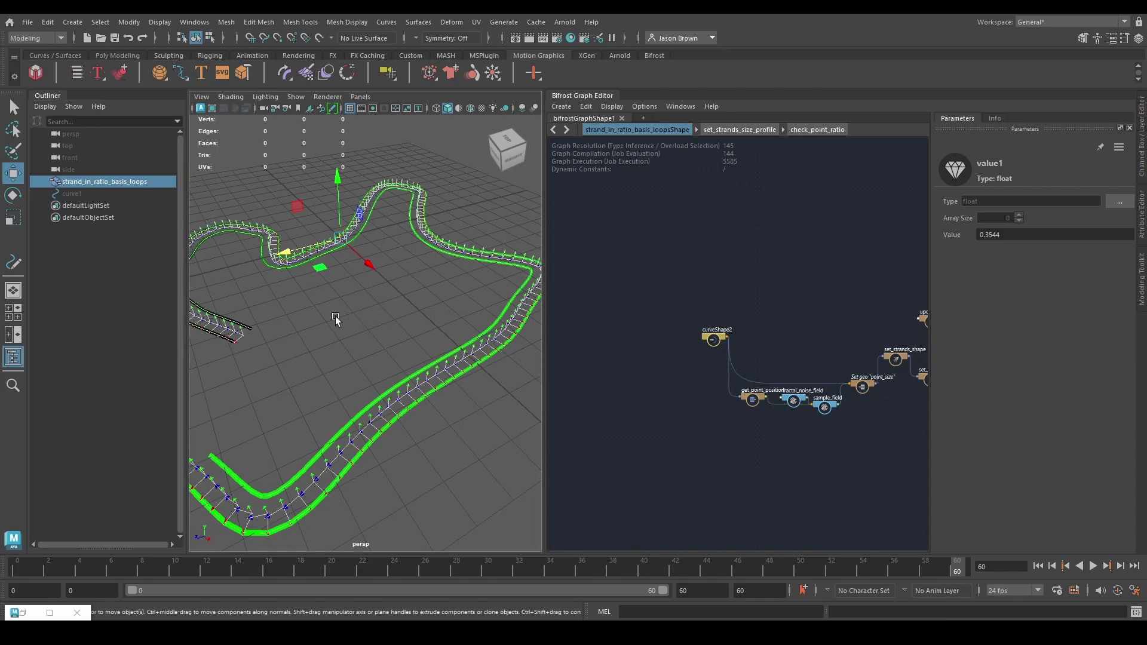
{"action": "key", "text": "ctrl+h"}
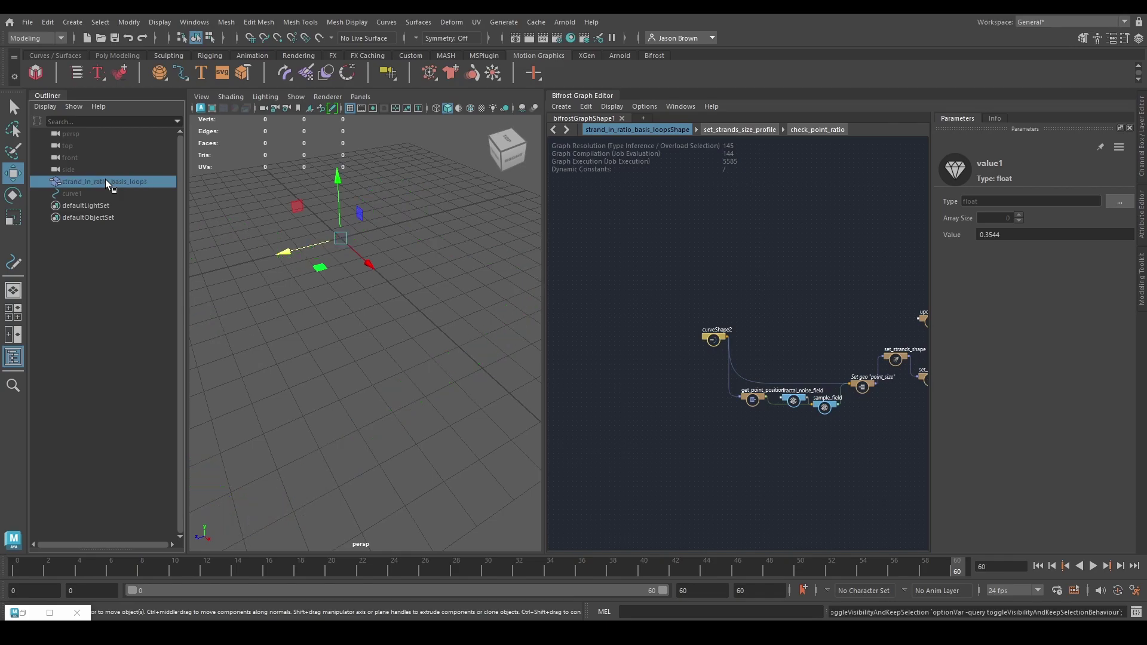
- Start adding another graph tab in the Bifrost Graph Editor
{"action": "left_click", "coordinate": [646, 118]}
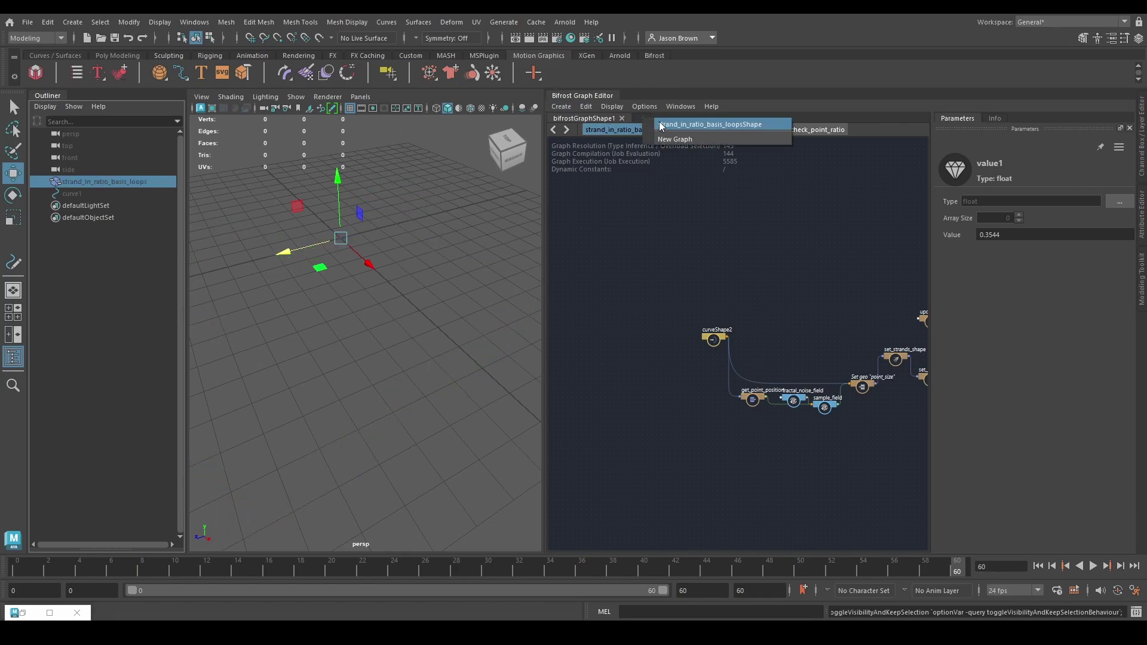